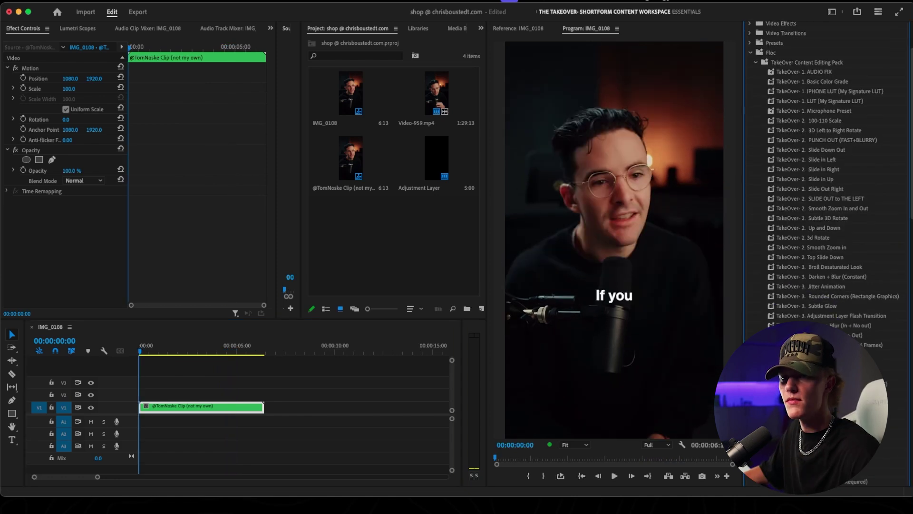
- Apply the TakeOver Smooth Zoom In preset to the V1 clip and preview it from the start
scroll(832, 172, "down", 15)
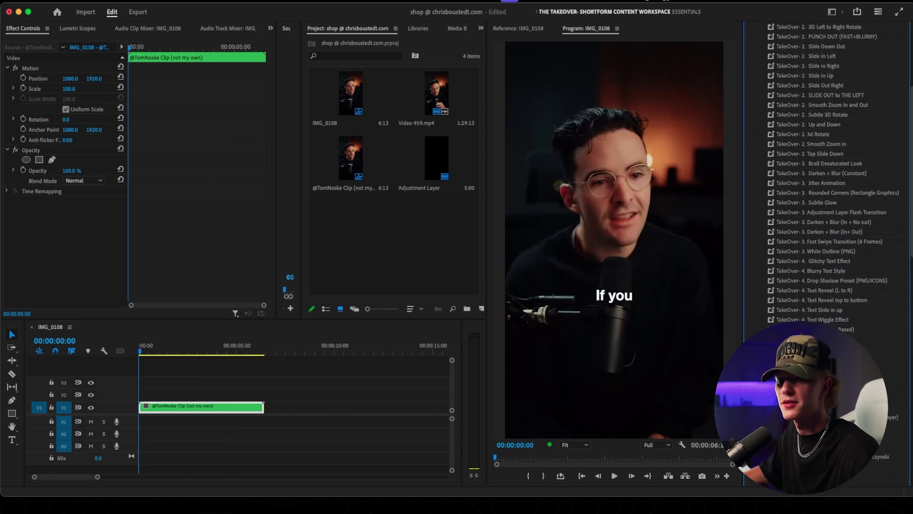
scroll(832, 171, "up", 5)
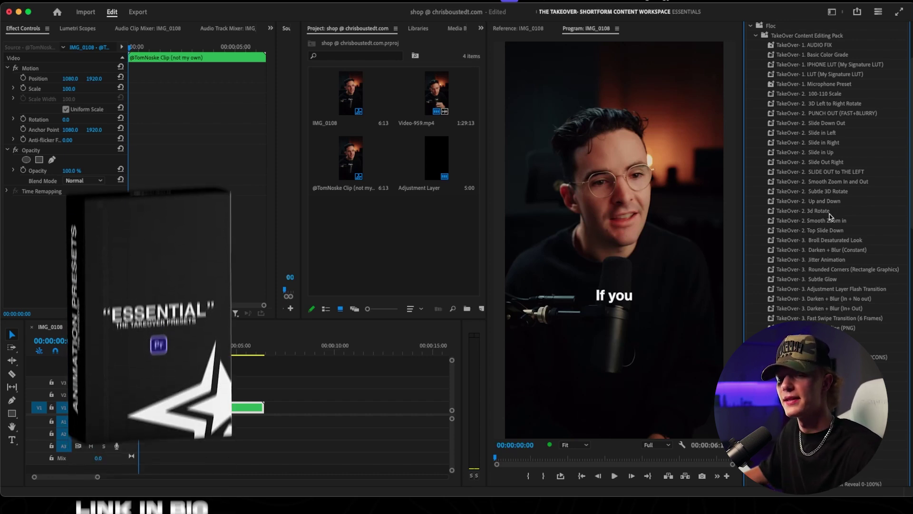
left_click_drag(844, 222, 190, 407)
key("space")
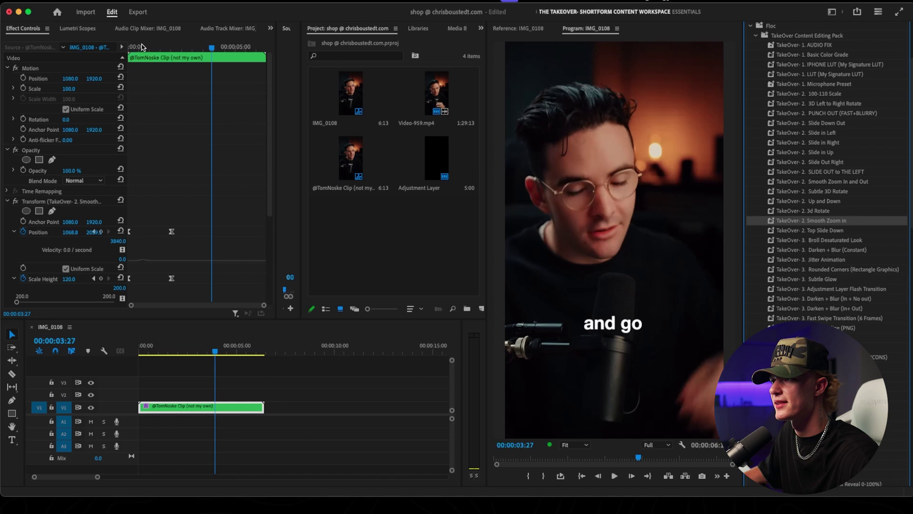
left_click_drag(143, 47, 114, 62)
key("space")
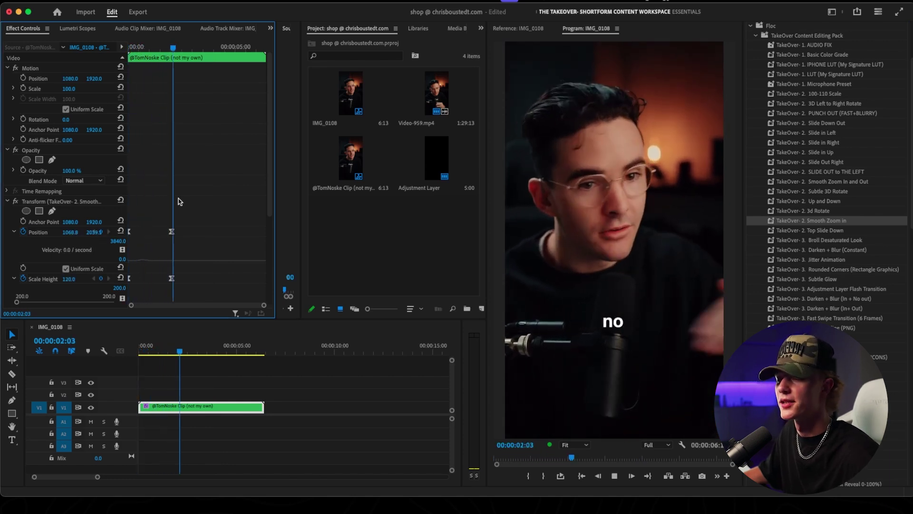
- Stop playback, remove the trial zoom preset, and bring up the Effects panel
key("space")
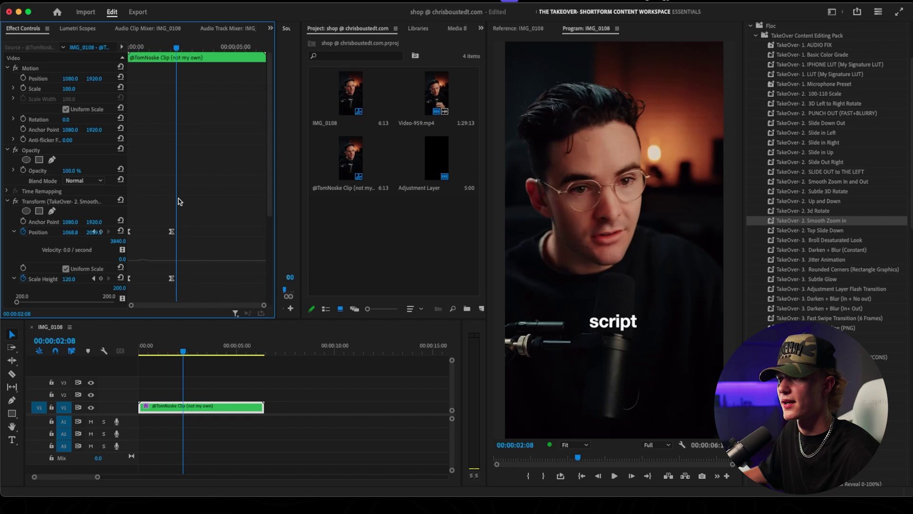
key("Delete")
left_click(751, 46)
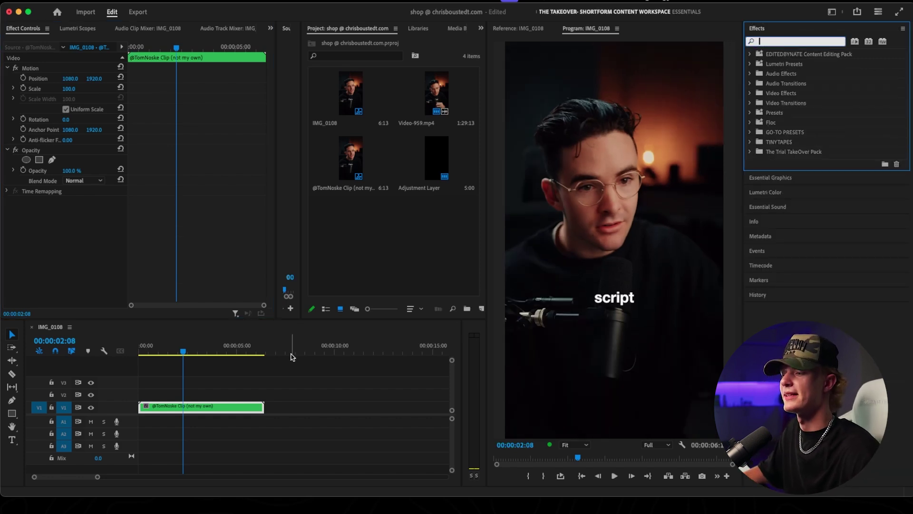
- Create a new Adjustment Layer in the Project panel with default settings
left_click(242, 386)
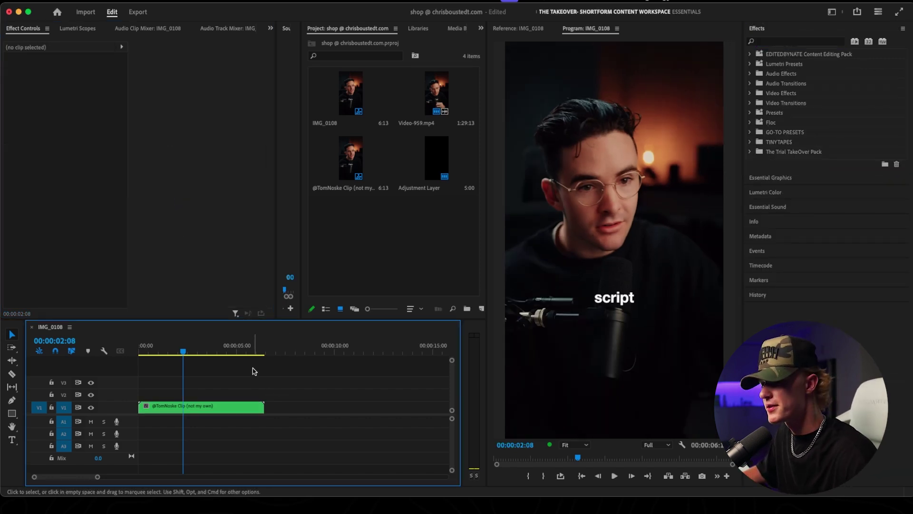
right_click(360, 245)
mouse_move(419, 289)
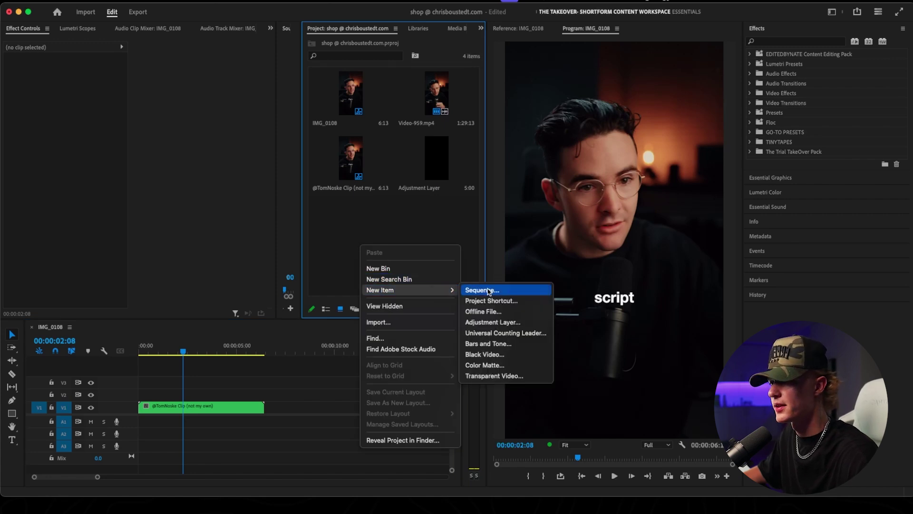
left_click(493, 322)
left_click(517, 296)
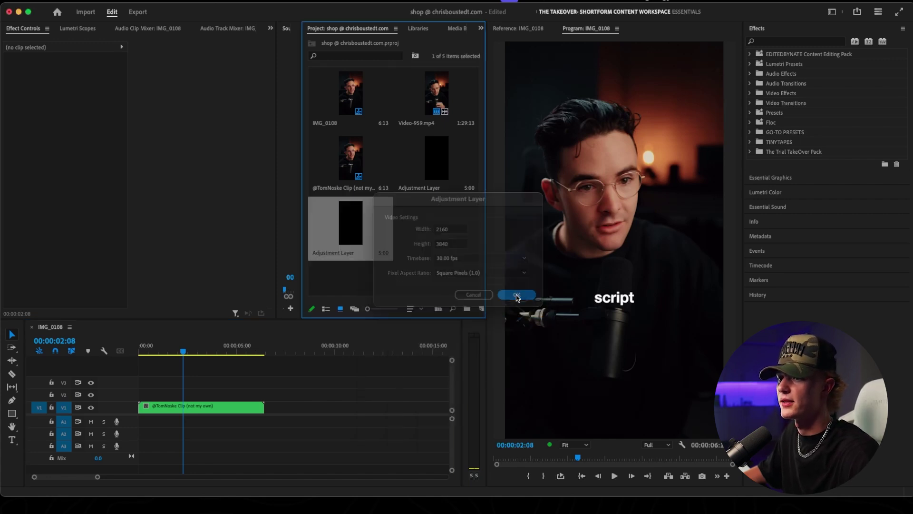
- Place the adjustment layer on V2 at the start and extend it to the clip's end
left_click_drag(292, 314, 147, 395)
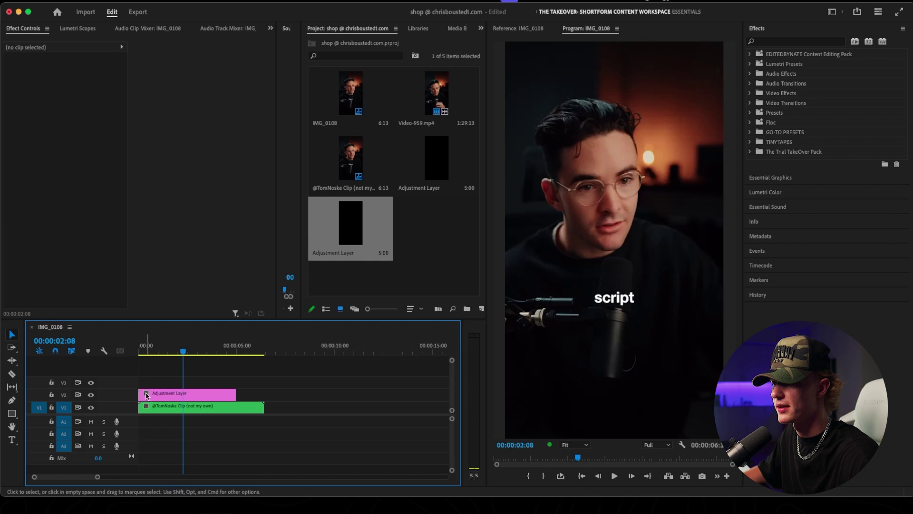
left_click_drag(238, 393, 264, 393)
left_click(248, 398)
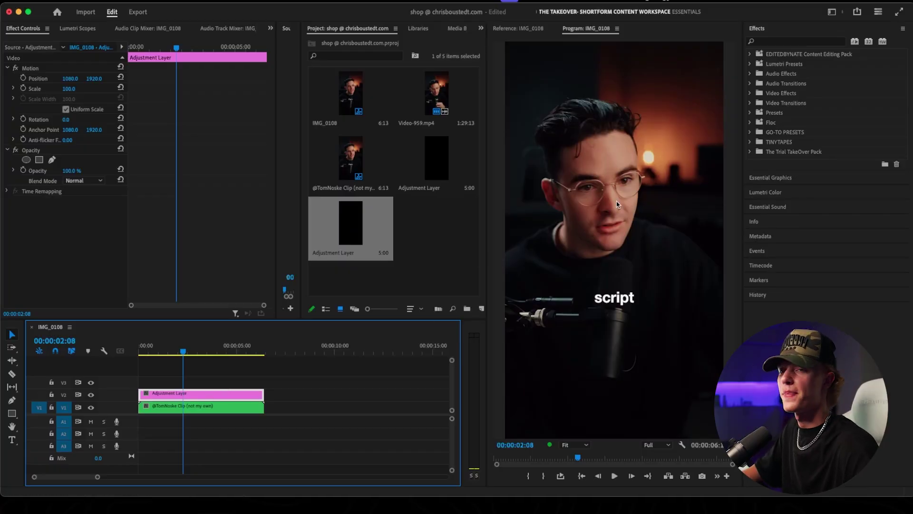
- Add Distort > Transform to the adjustment layer, uncheck Use Composition's Shutter Angle, and return to start
left_click(772, 41)
type("transform")
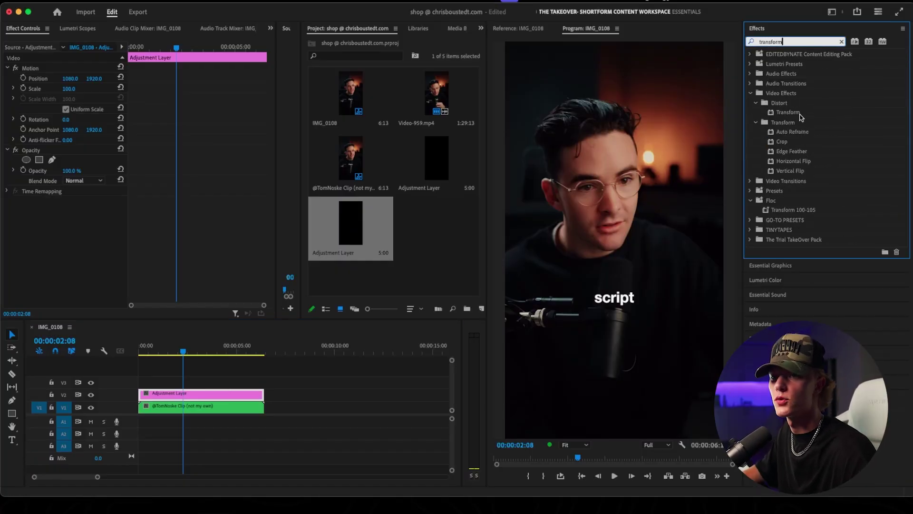
left_click_drag(800, 115, 453, 257)
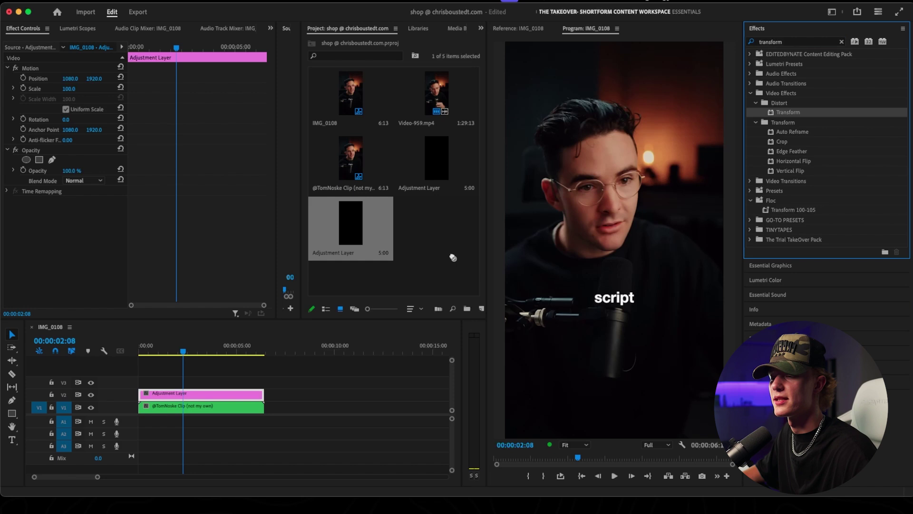
left_click_drag(233, 387, 233, 393)
scroll(204, 250, "down", 3)
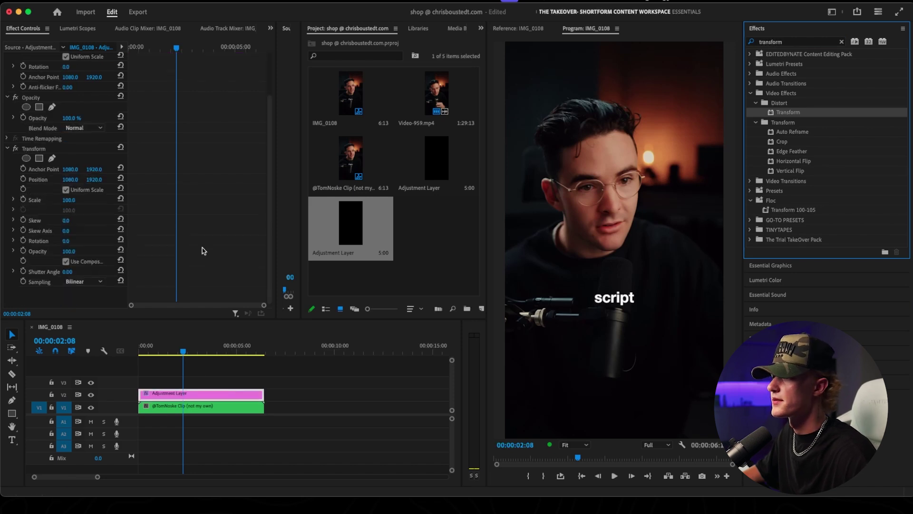
left_click(65, 262)
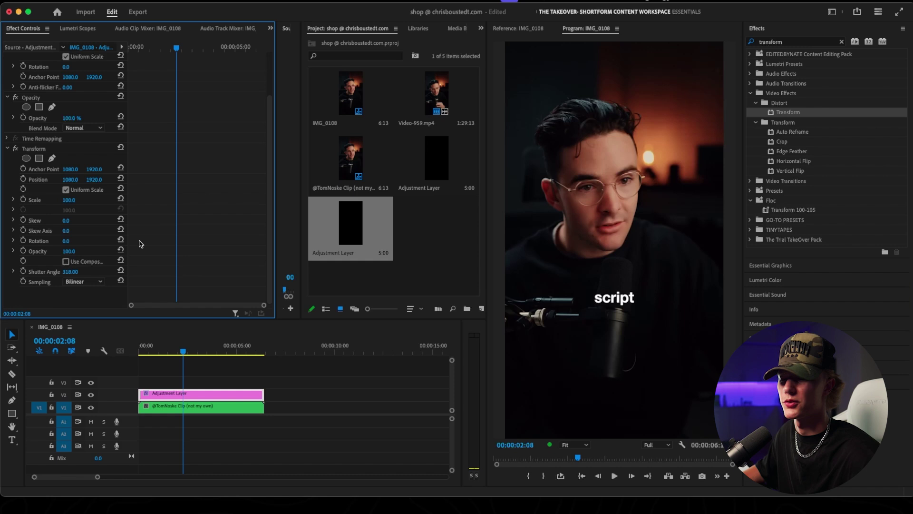
left_click_drag(175, 52, 121, 53)
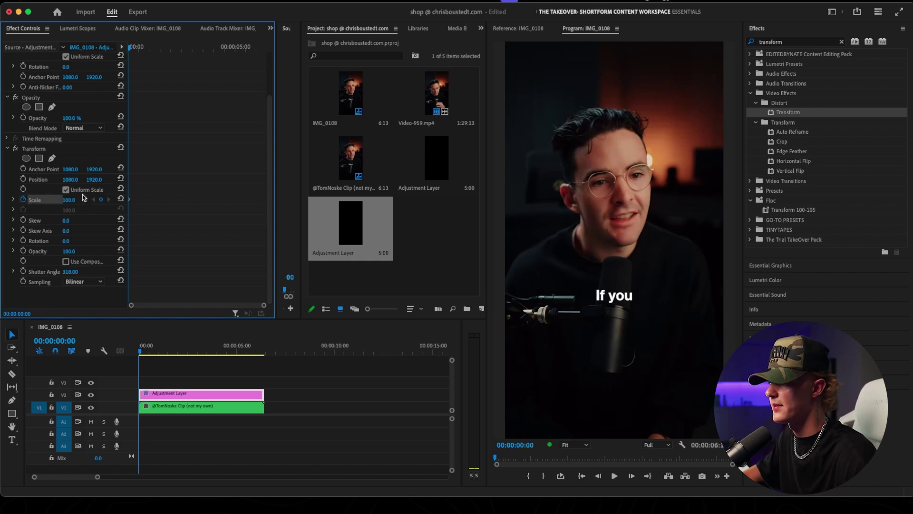
- Keyframe the Transform Scale at 120 at 00:00:02:12
left_click_drag(131, 50, 177, 47)
left_click(180, 49)
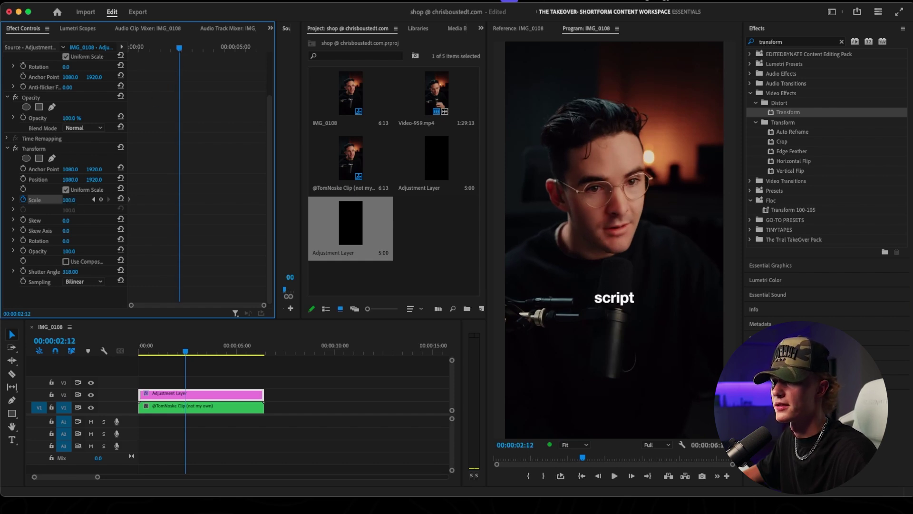
left_click_drag(69, 200, 79, 200)
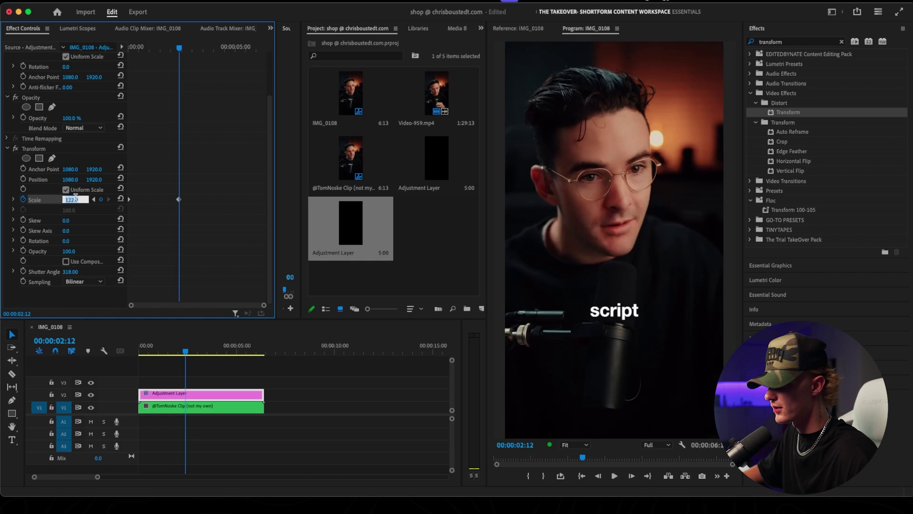
type("0")
key("Return")
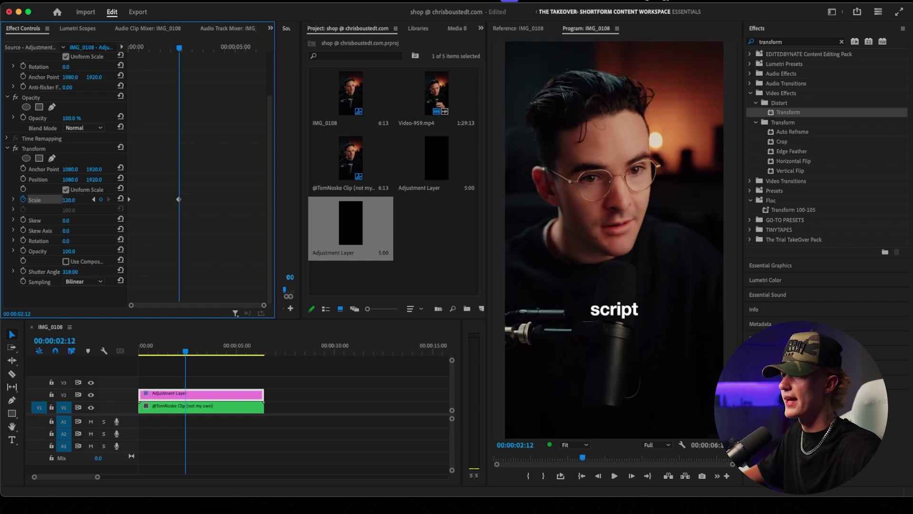
left_click_drag(69, 199, 69, 200)
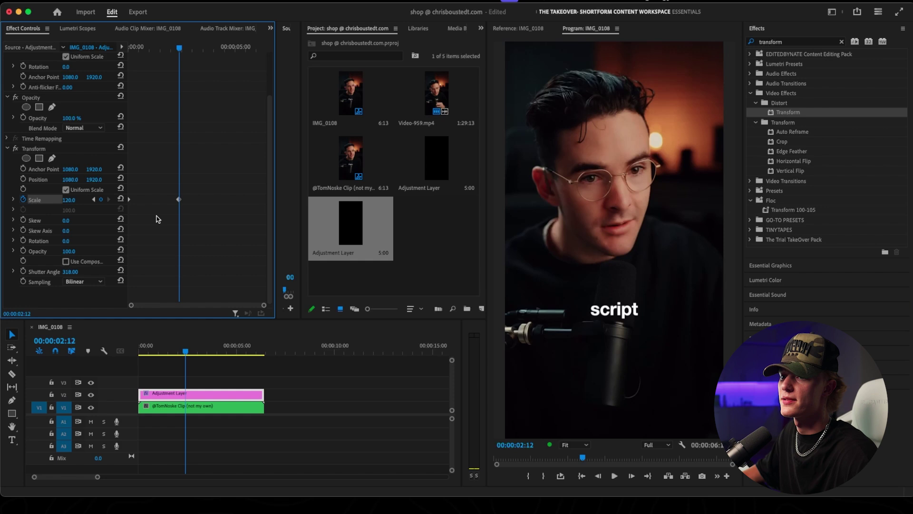
- Play back the 100-to-120 zoom-in from the start of the clip
key("Home")
key("space")
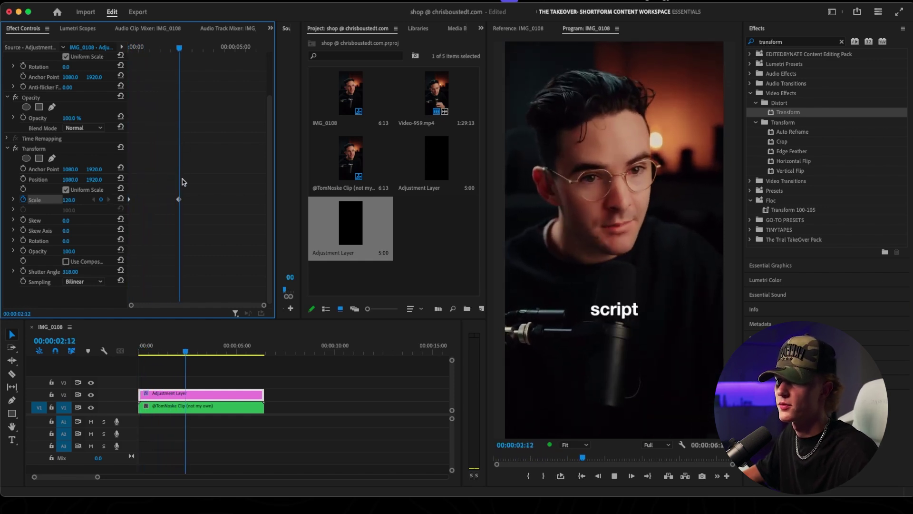
key("space")
key("Home")
key("space")
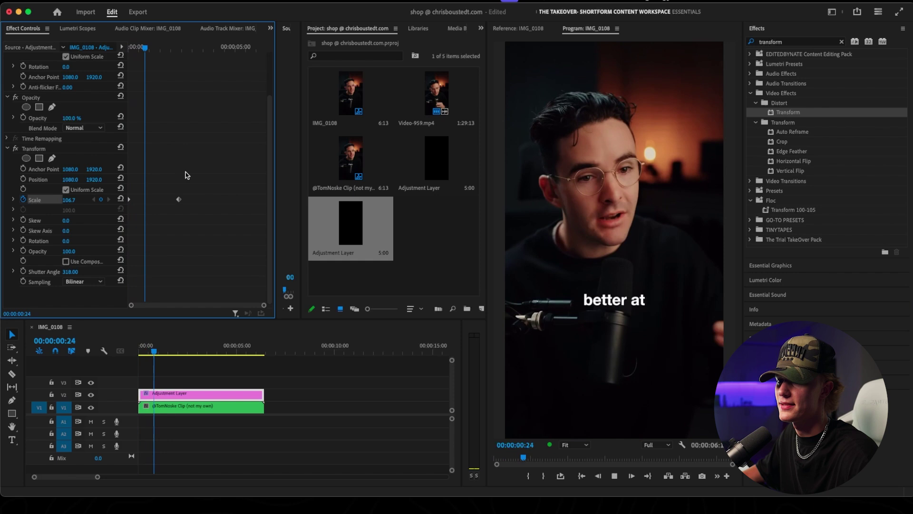
key("space")
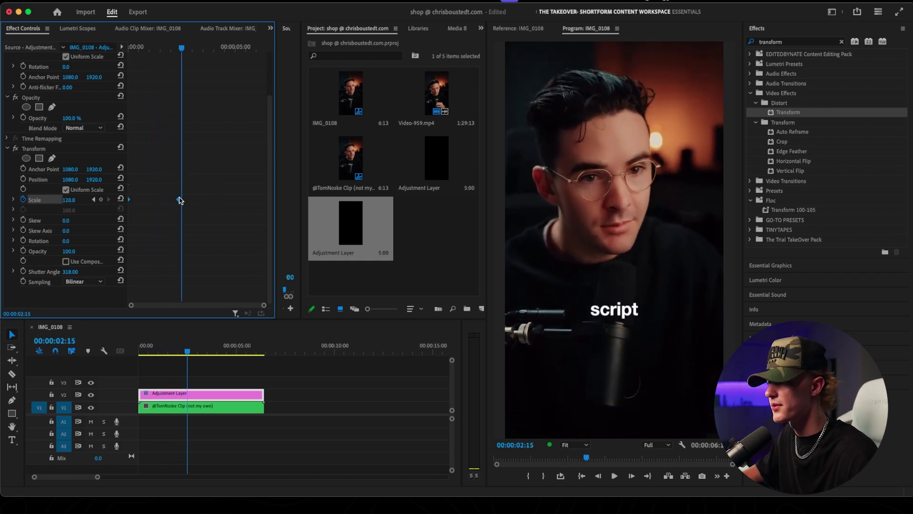
- Set the Scale keyframes to Bezier interpolation and reveal their value and velocity graphs
right_click(180, 201)
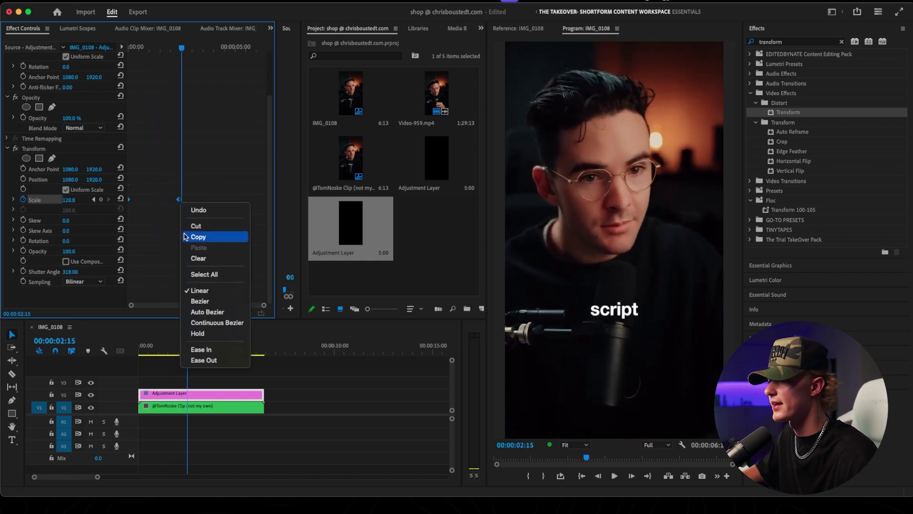
left_click(200, 301)
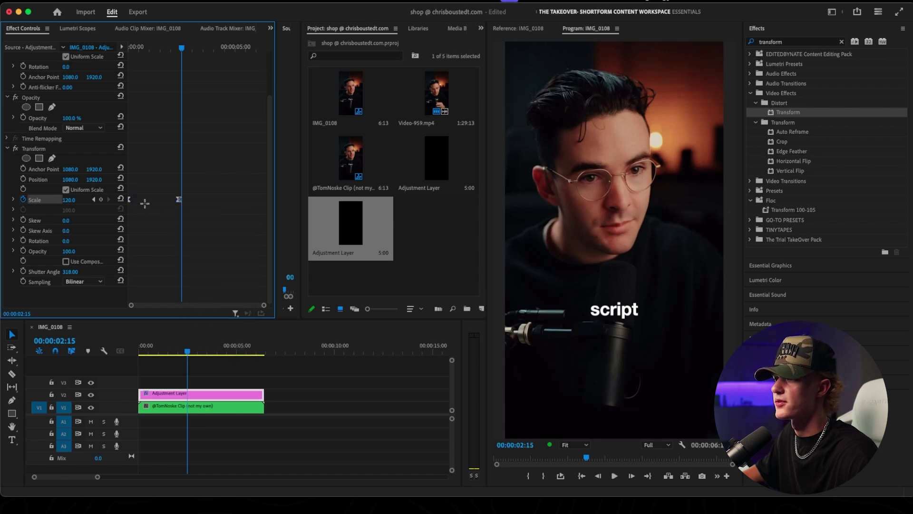
left_click(14, 200)
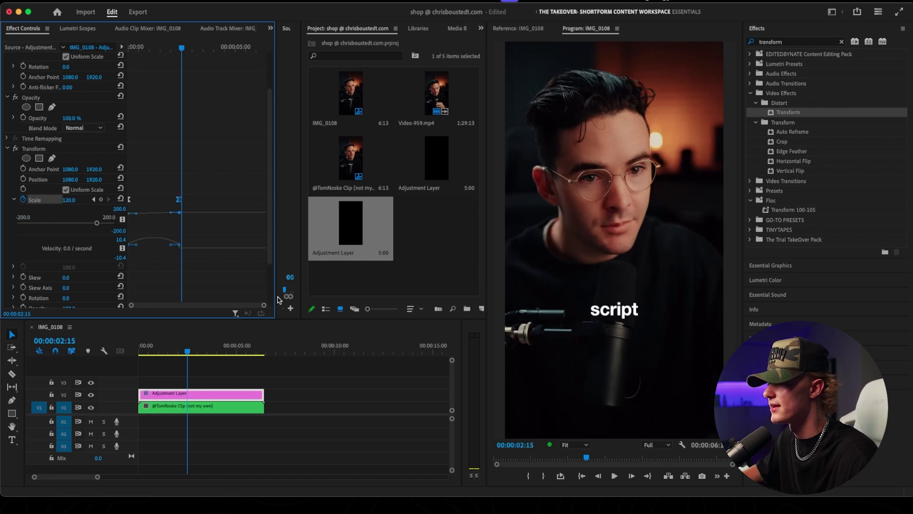
left_click_drag(265, 307, 221, 305)
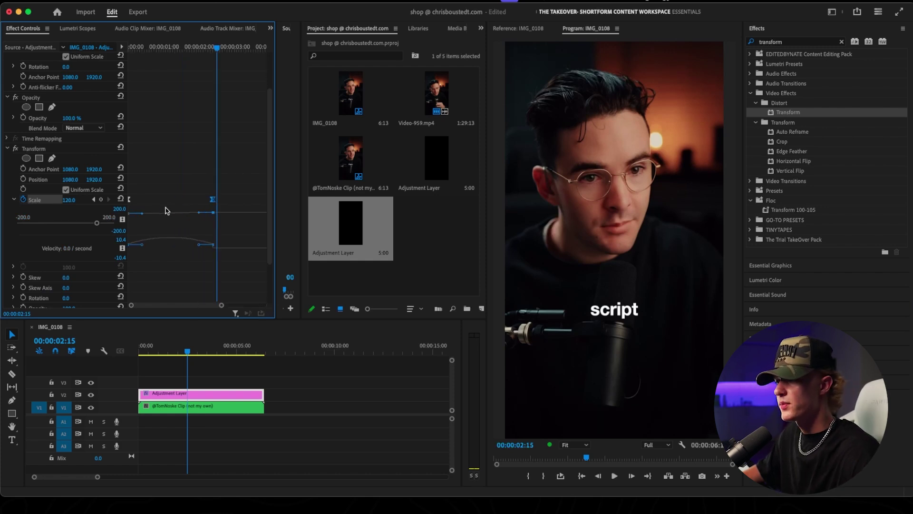
left_click_drag(138, 52, 142, 72)
- Drag the middle keyframe's velocity handle to ease the zoom, then preview it
left_click_drag(198, 244, 164, 247)
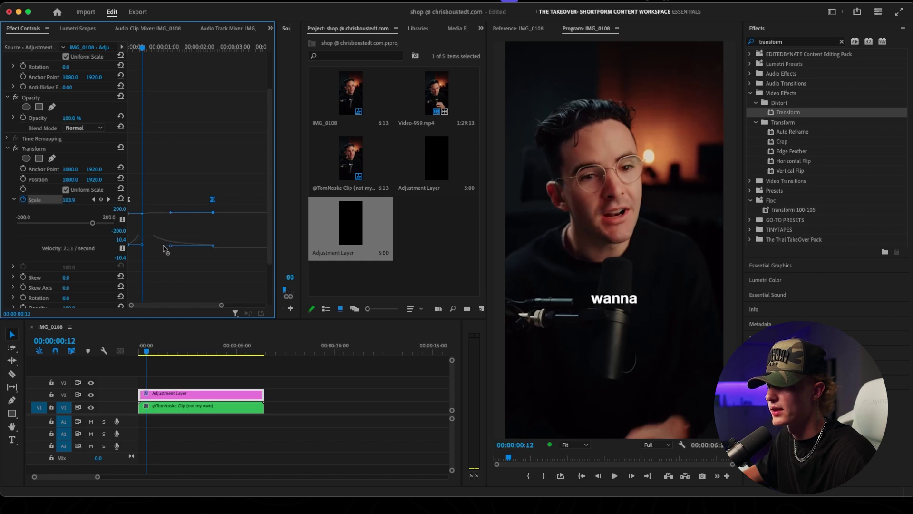
scroll(165, 248, "up", 1)
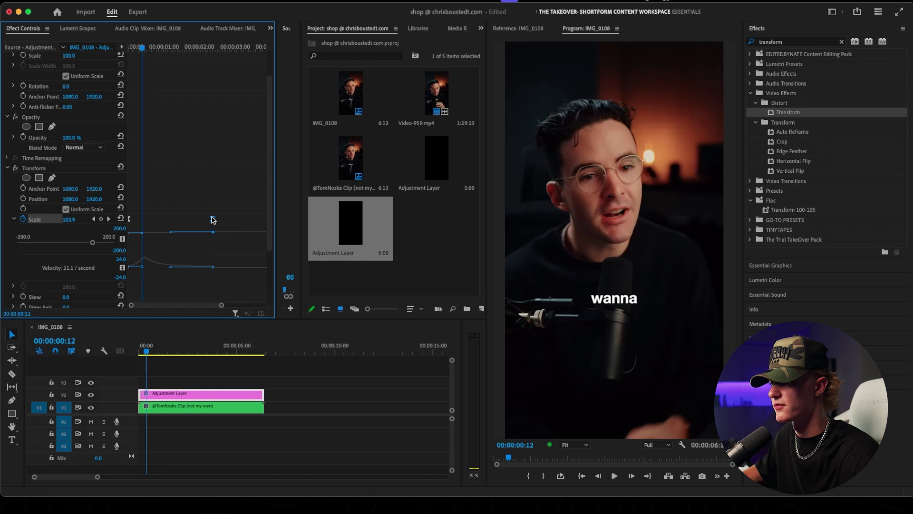
key("space")
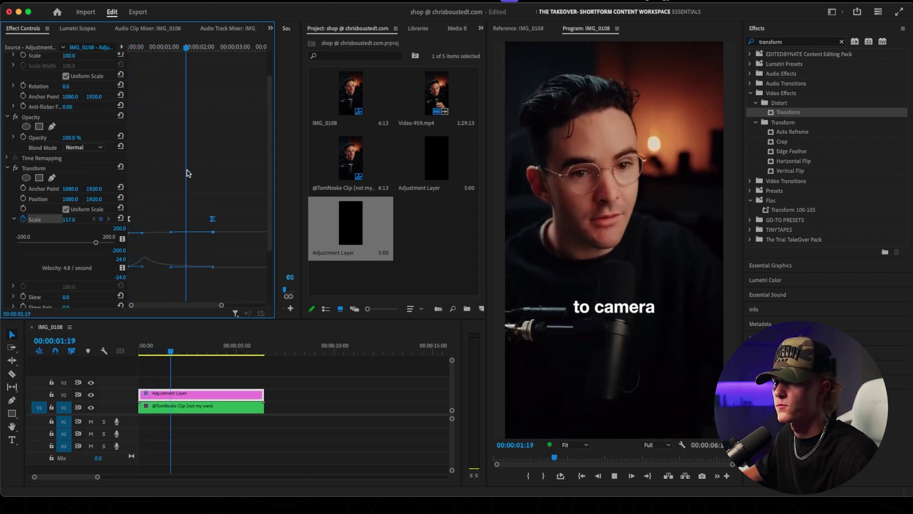
key("space")
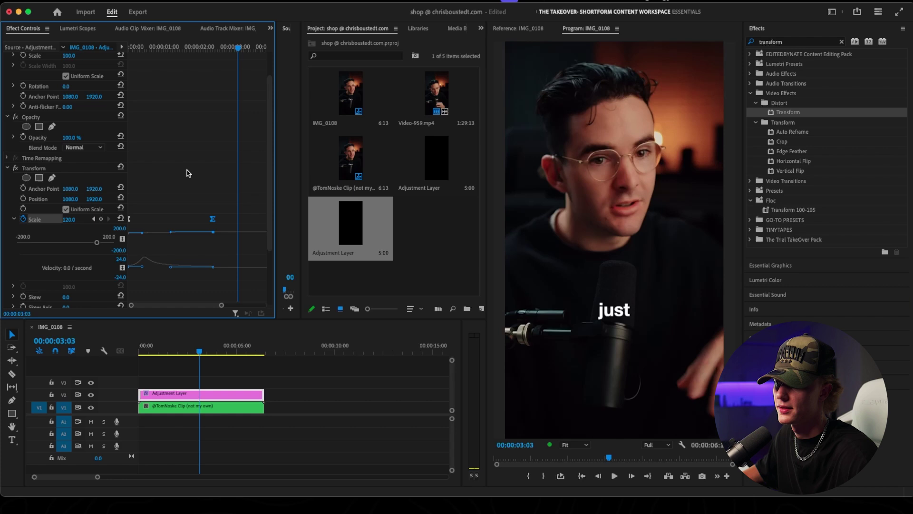
key("Home")
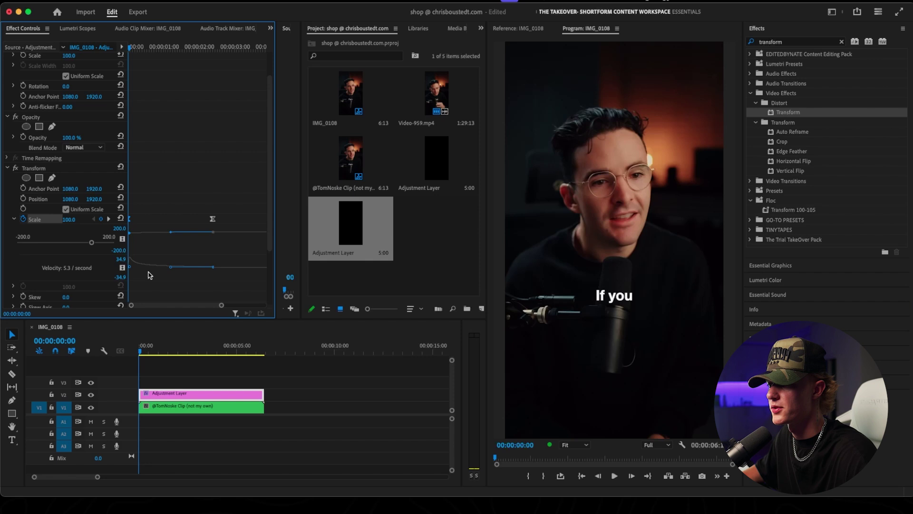
- Replay the 100-to-120 zoom from the start to judge the current easing
key("space")
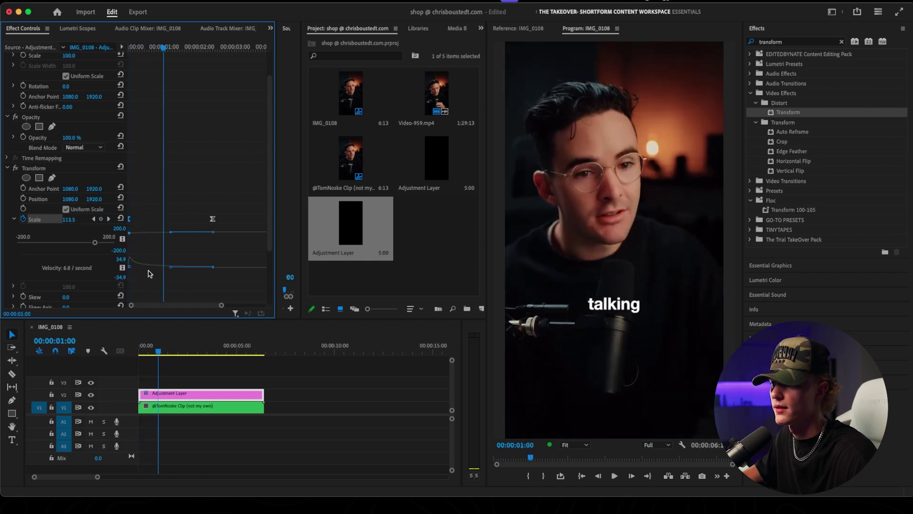
key("Home")
key("space")
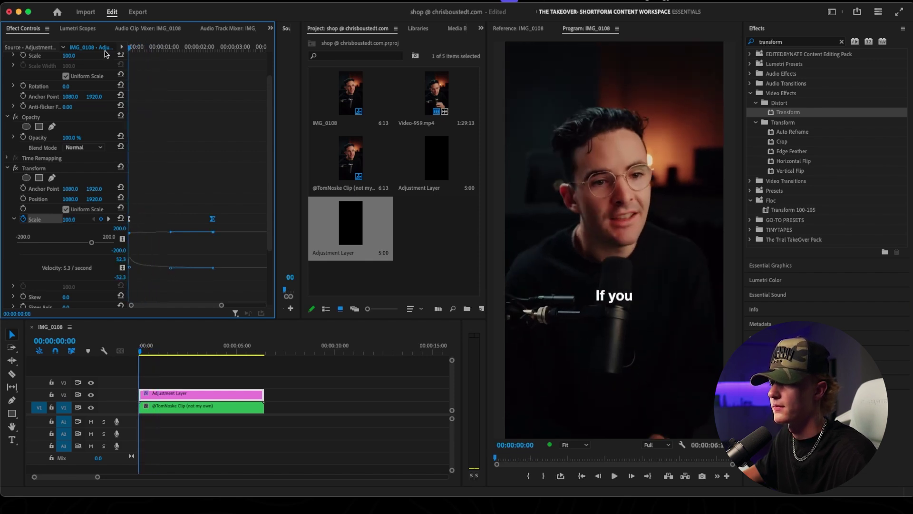
key("space")
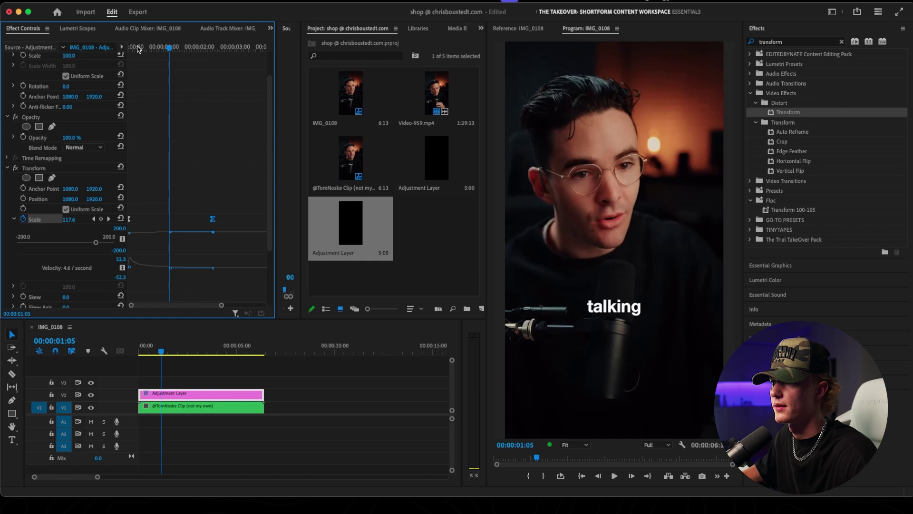
key("Home")
key("space")
key("space")
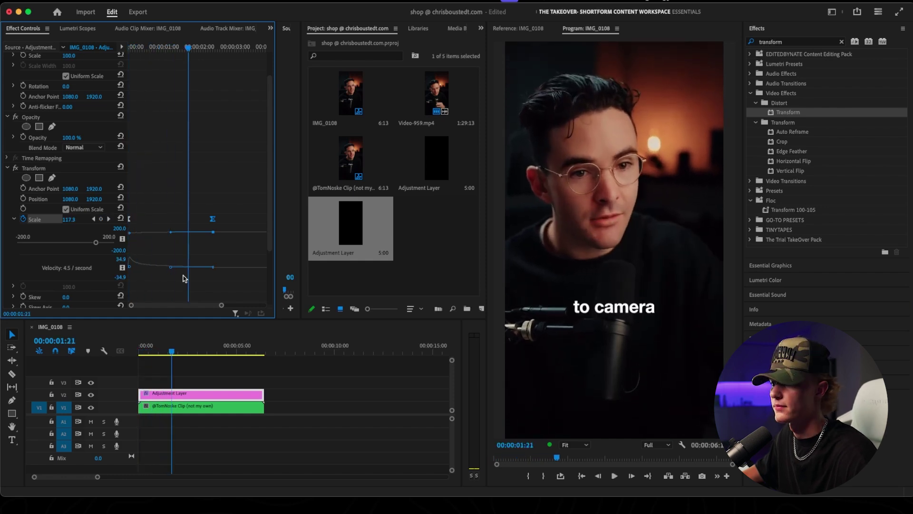
- Stretch the Scale easing for a smoother ramp rising near the second keyframe, replaying each change
left_click_drag(143, 266, 172, 269)
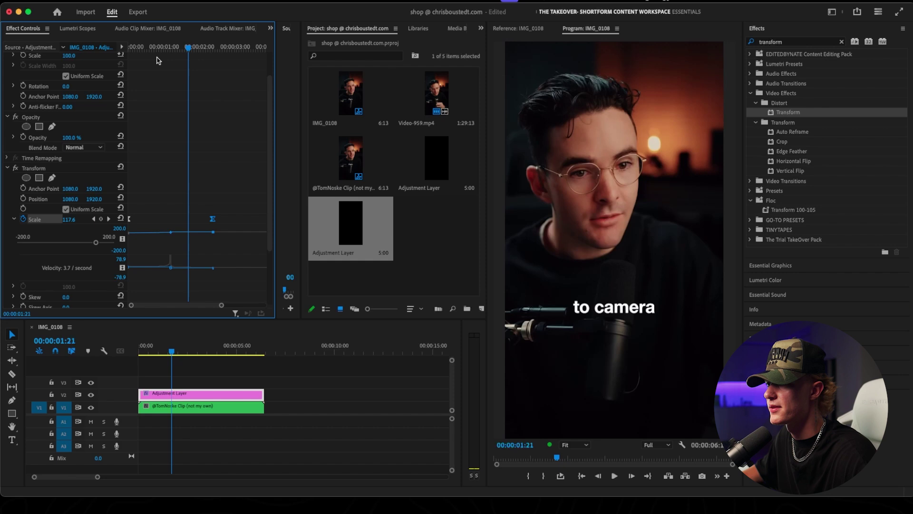
key("Home")
key("space")
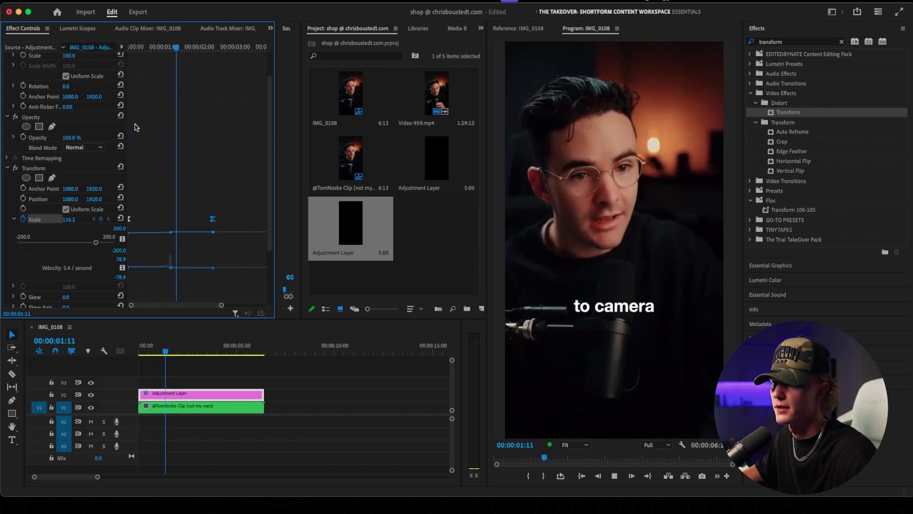
key("space")
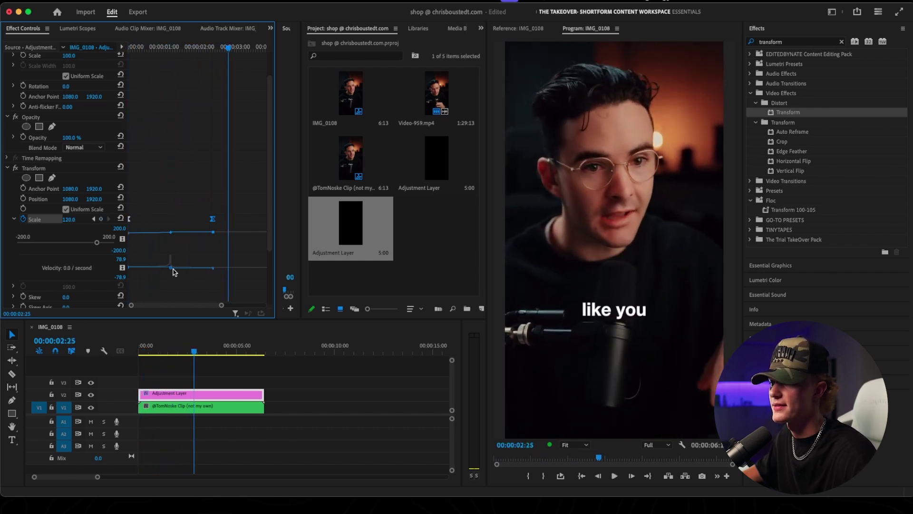
left_click_drag(172, 270, 213, 259)
key("Home")
key("space")
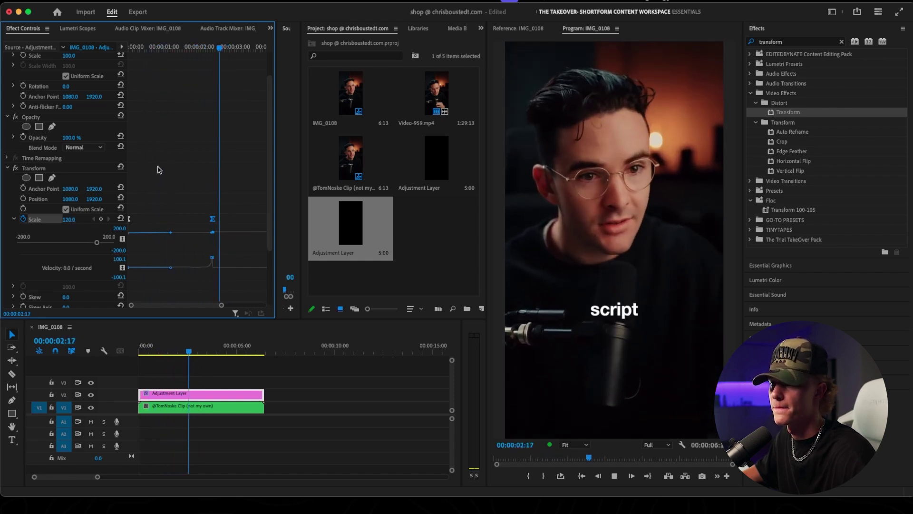
key("space")
- Shift the easing curve earlier and turn its dip into a bump, previewing the zoom
left_click(150, 47)
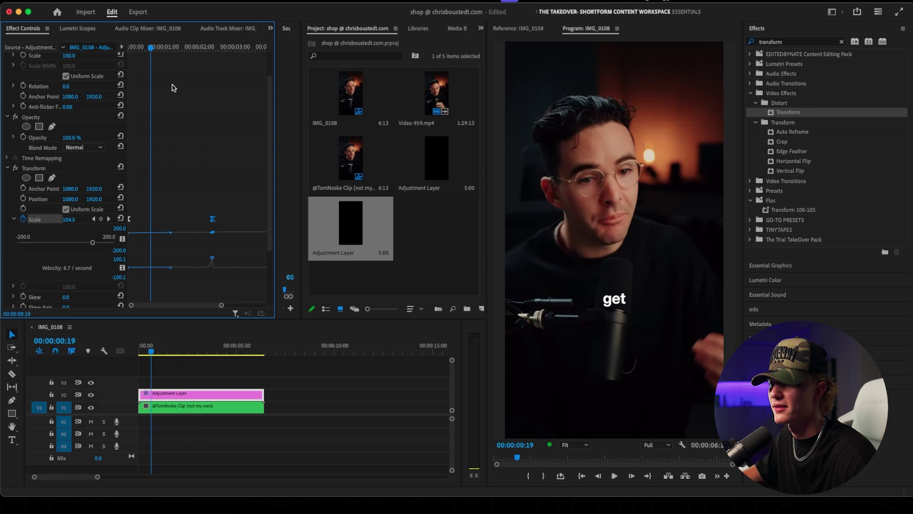
left_click_drag(212, 260, 177, 265)
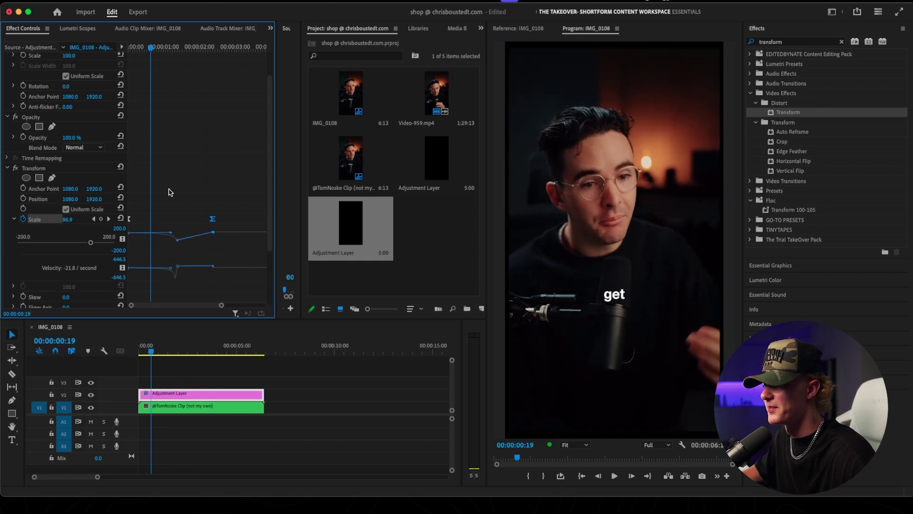
key("space")
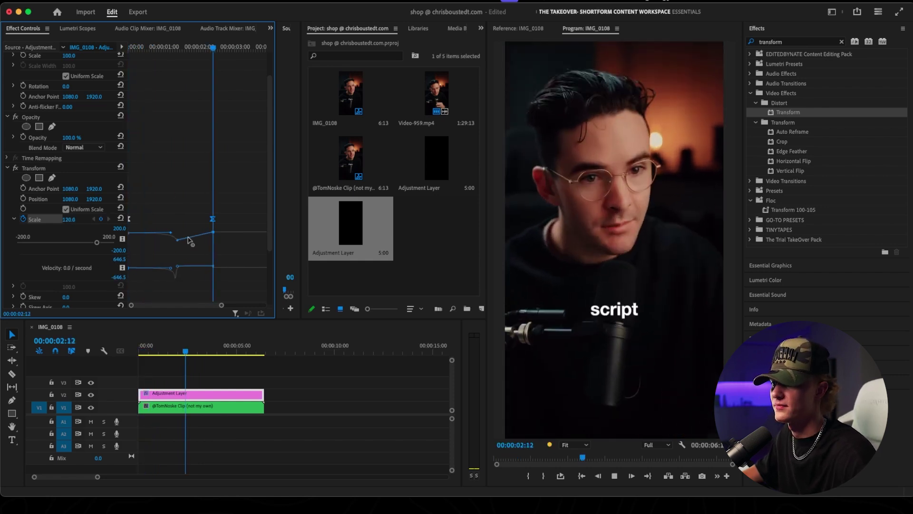
key("space")
left_click_drag(179, 243, 176, 226)
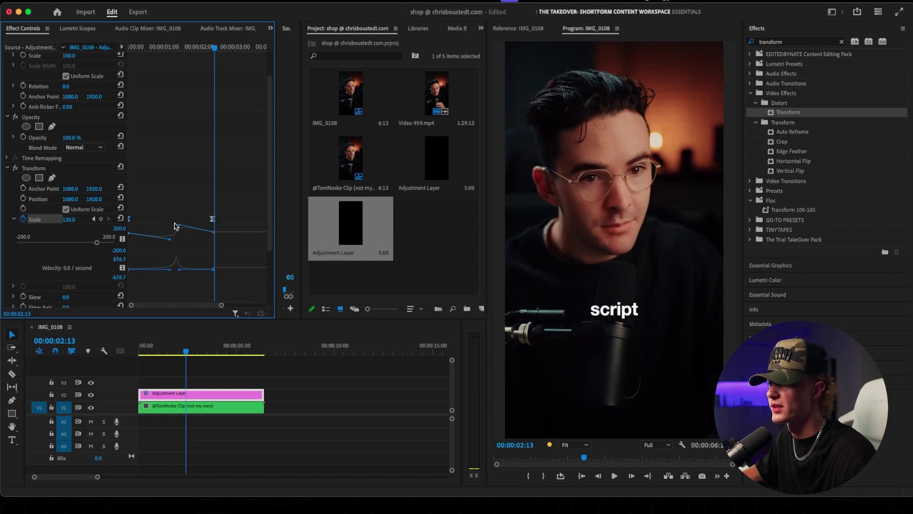
key("Home")
key("space")
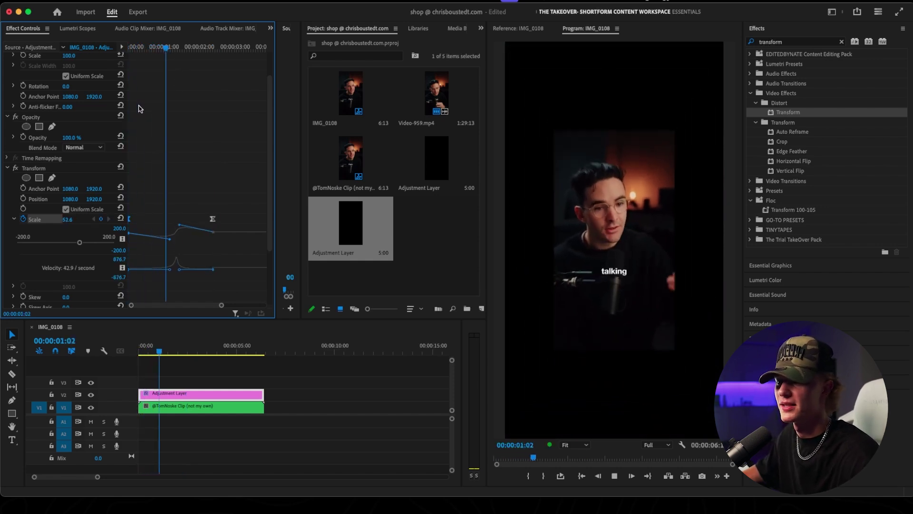
key("space")
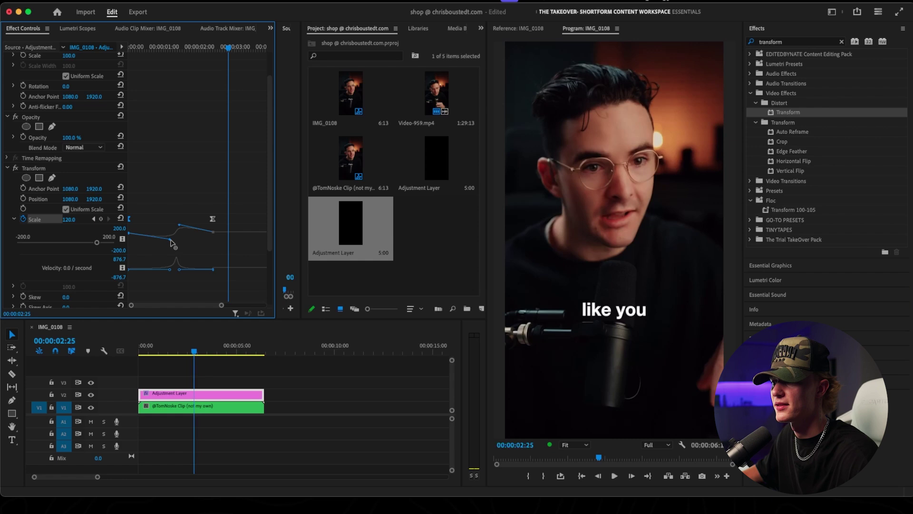
- Soften the Scale easing curve, replay it, then flatten it back to a gentle ease
left_click_drag(172, 244, 150, 229)
key("Home")
key("space")
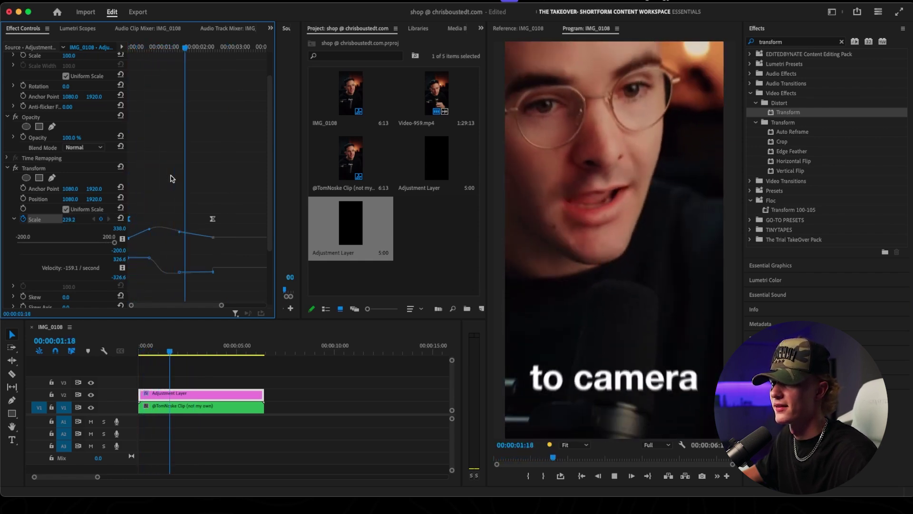
key("space")
left_click_drag(211, 252, 203, 244)
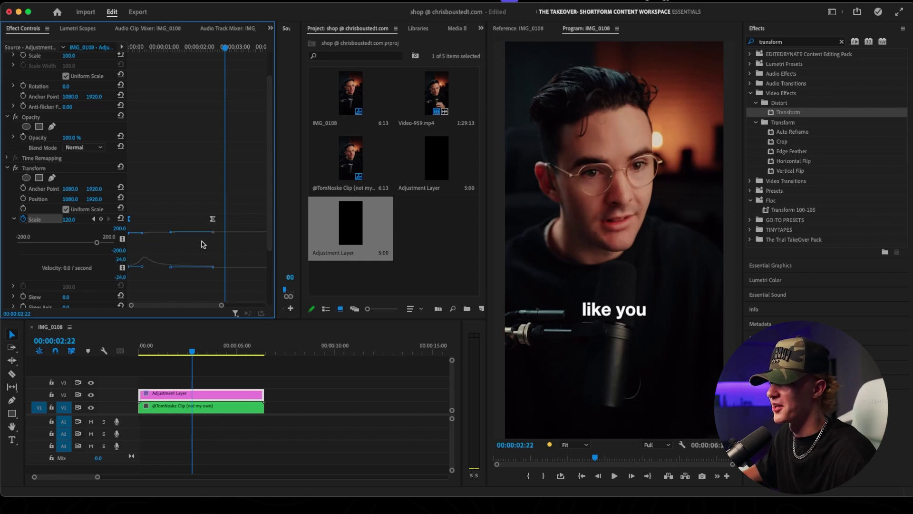
key("Home")
key("space")
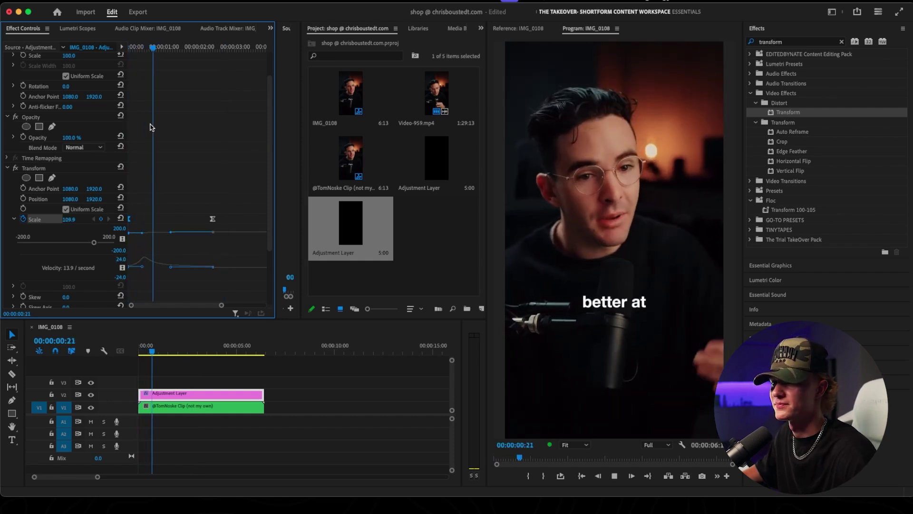
key("space")
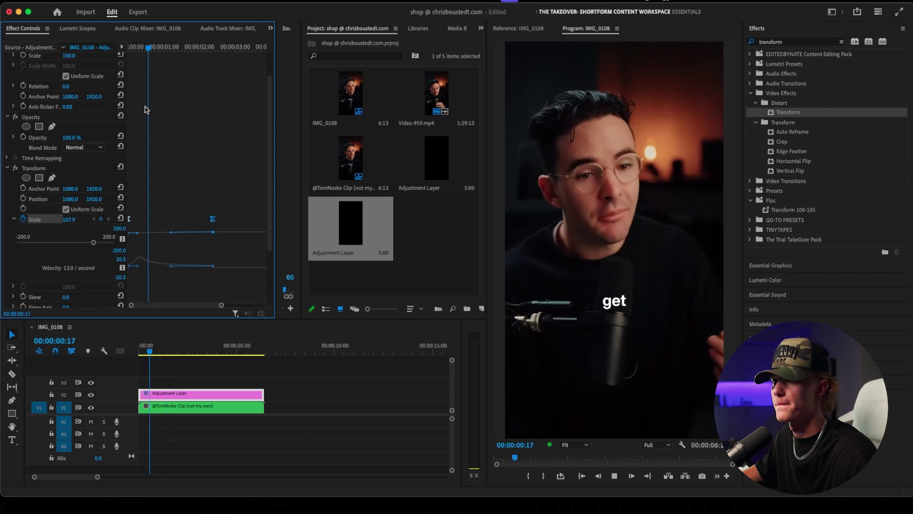
left_click_drag(213, 218, 190, 220)
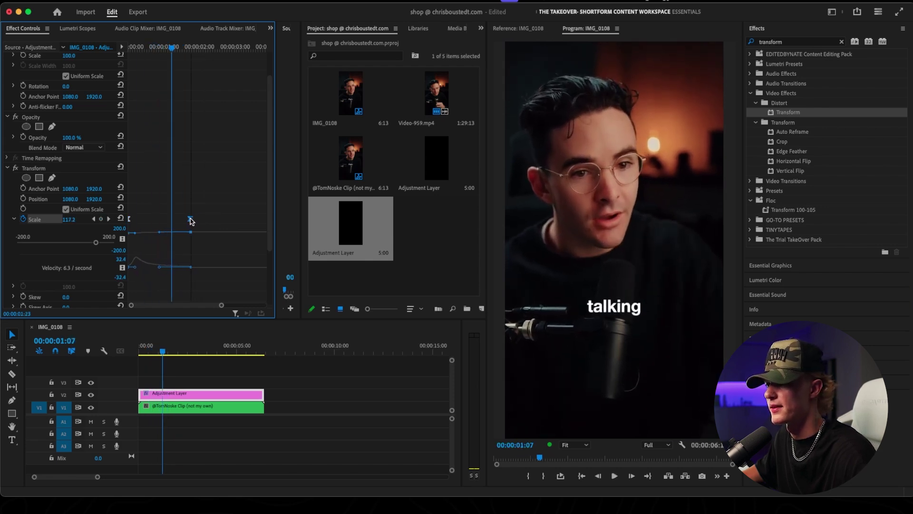
key("Home")
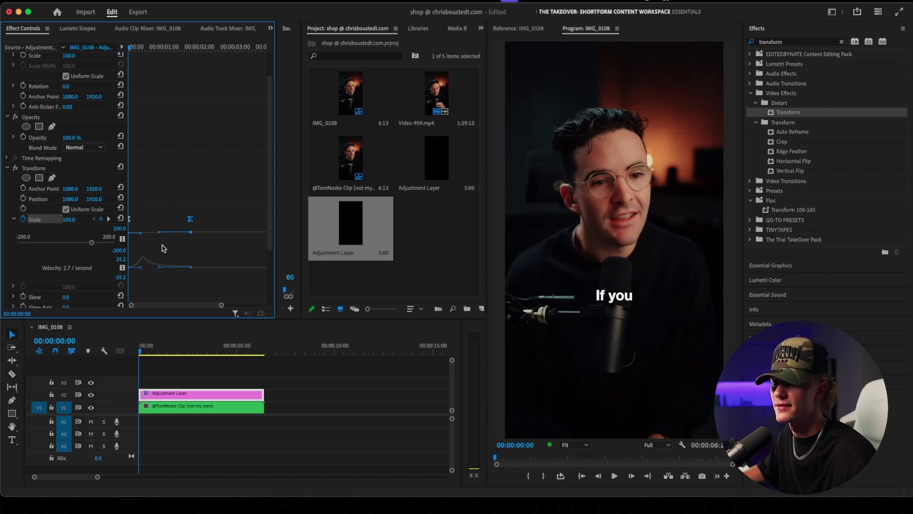
key("space")
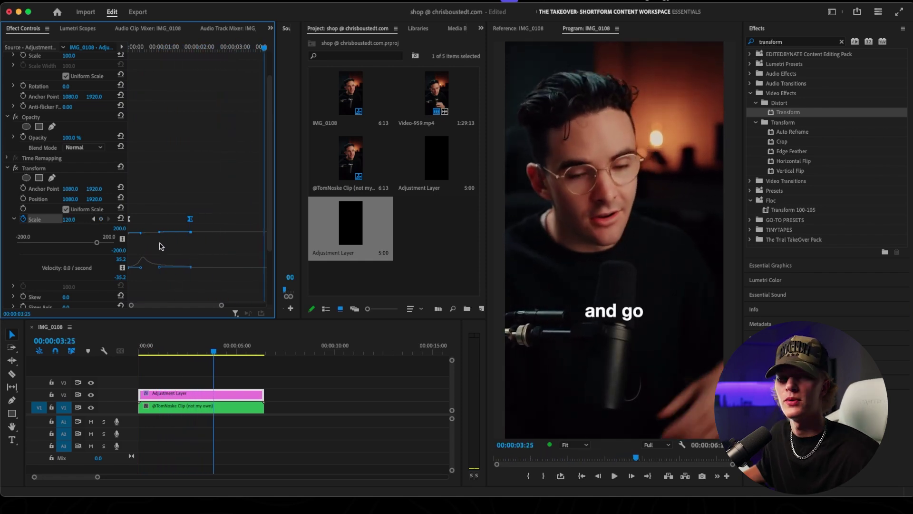
left_click(195, 333)
key("minus")
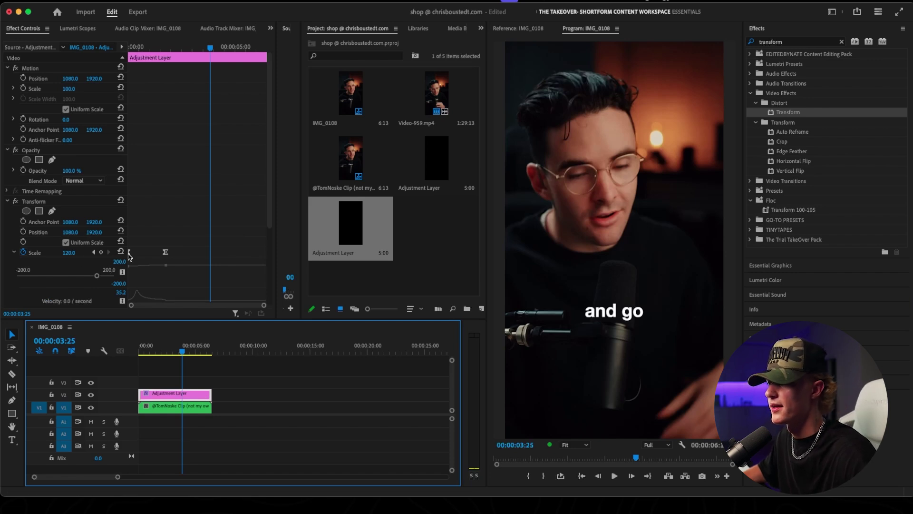
left_click(217, 254)
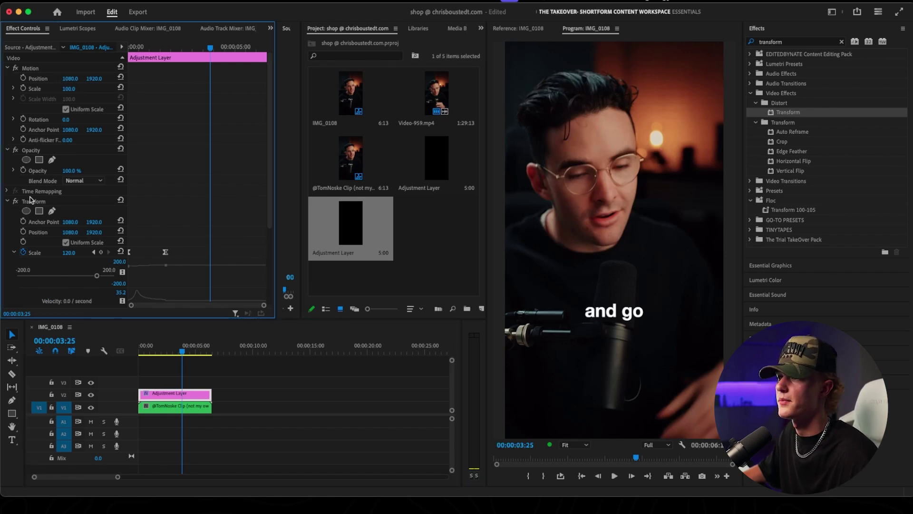
left_click(10, 202)
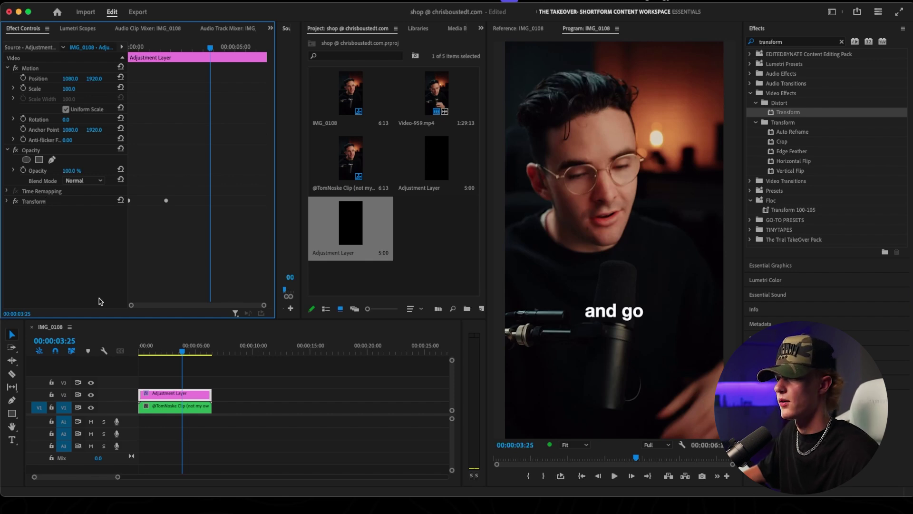
left_click_drag(350, 227, 172, 392)
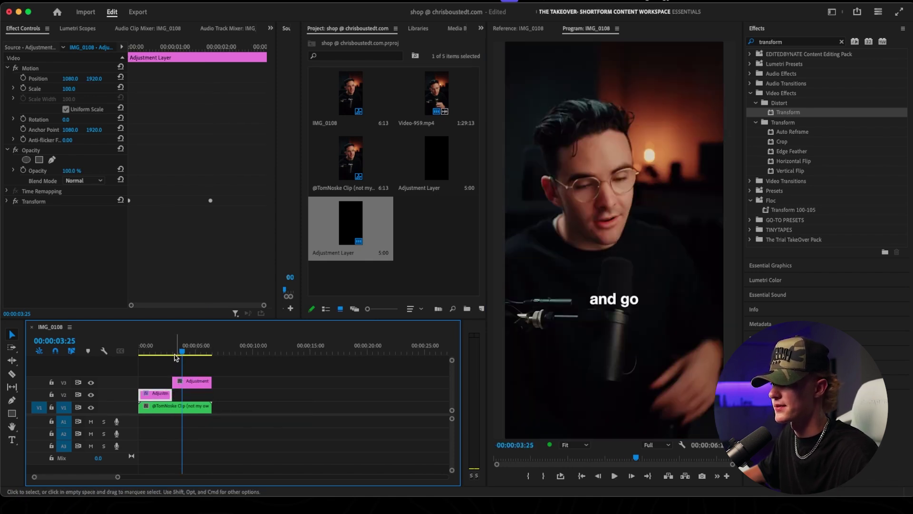
key("Home")
key("space")
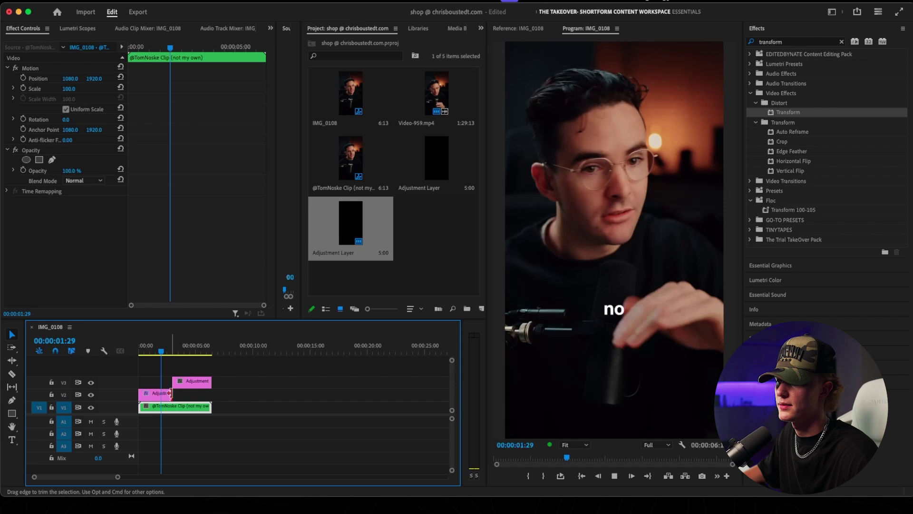
left_click_drag(171, 393, 212, 393)
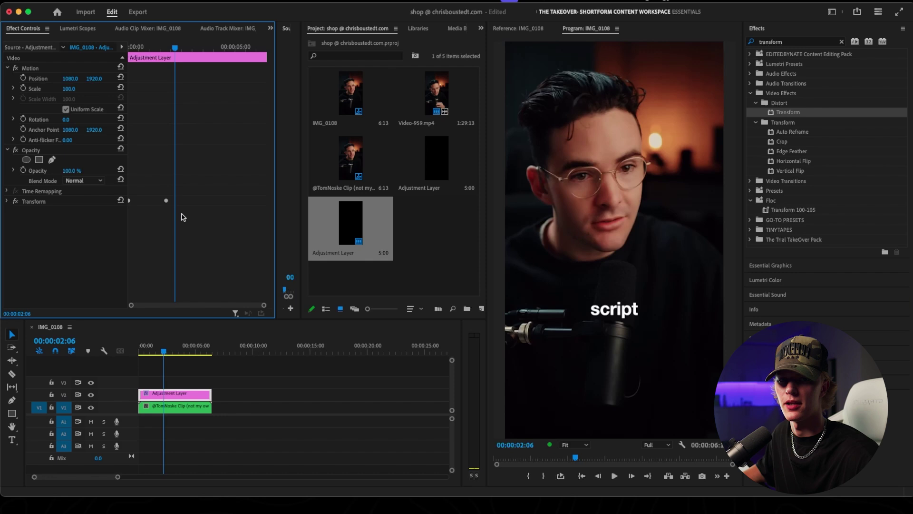
- Move the playhead to about 3:18 and collapse the first Transform effect
left_click(66, 203)
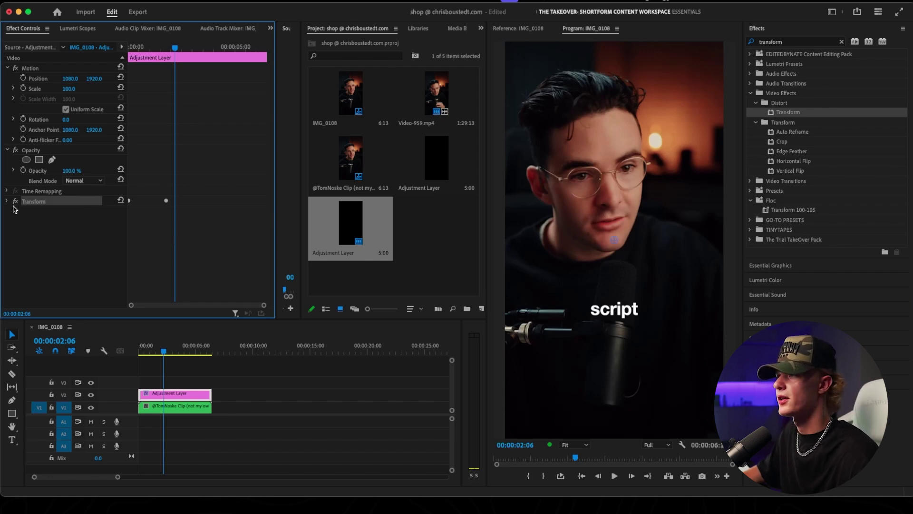
left_click(7, 201)
scroll(197, 141, "down", 3)
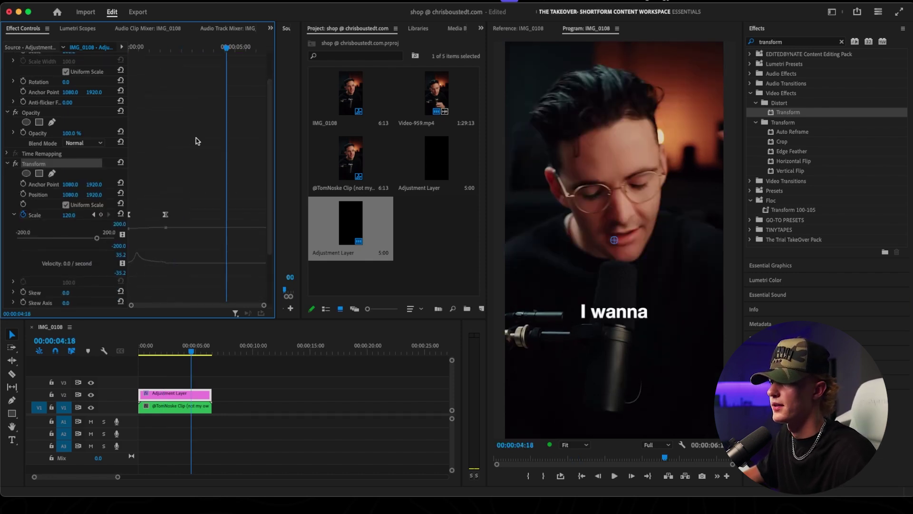
left_click_drag(226, 49, 196, 47)
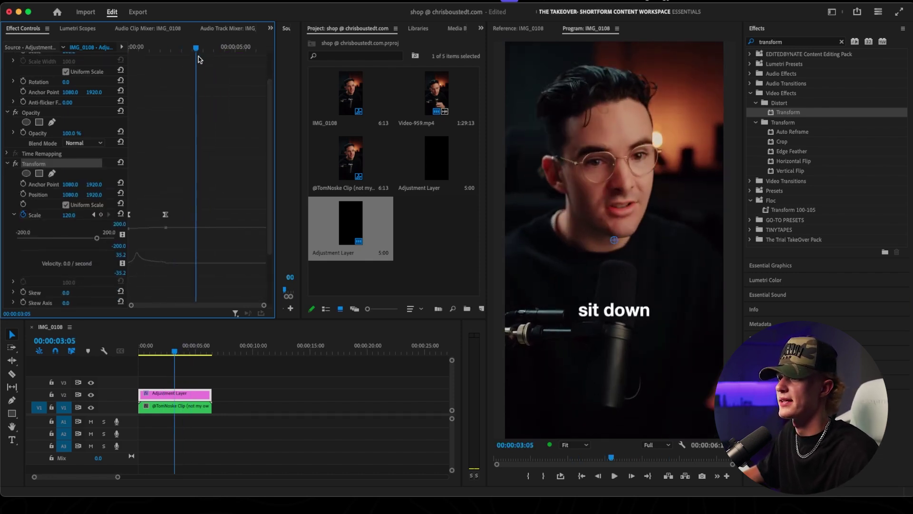
left_click(8, 163)
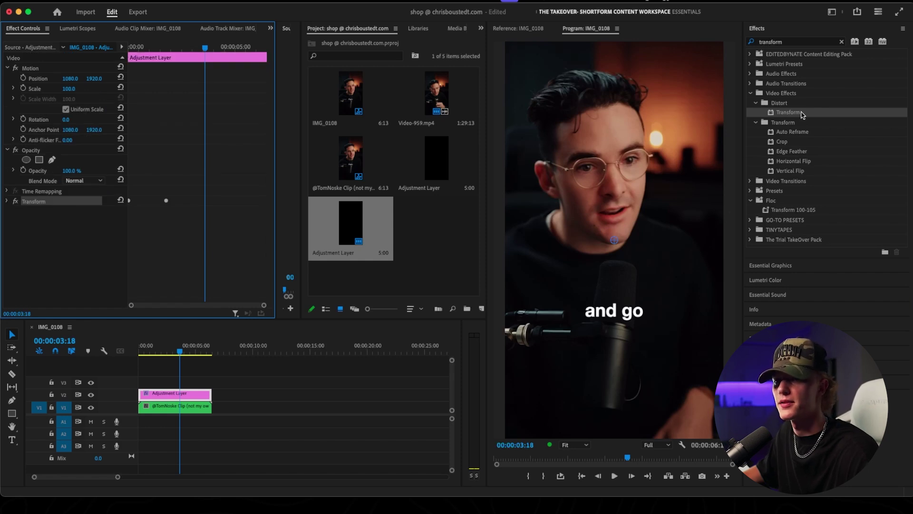
- Add a second Transform, turn off composition shutter angle, and keyframe Scale at 100
left_click_drag(803, 114, 94, 252)
scroll(45, 273, "down", 1)
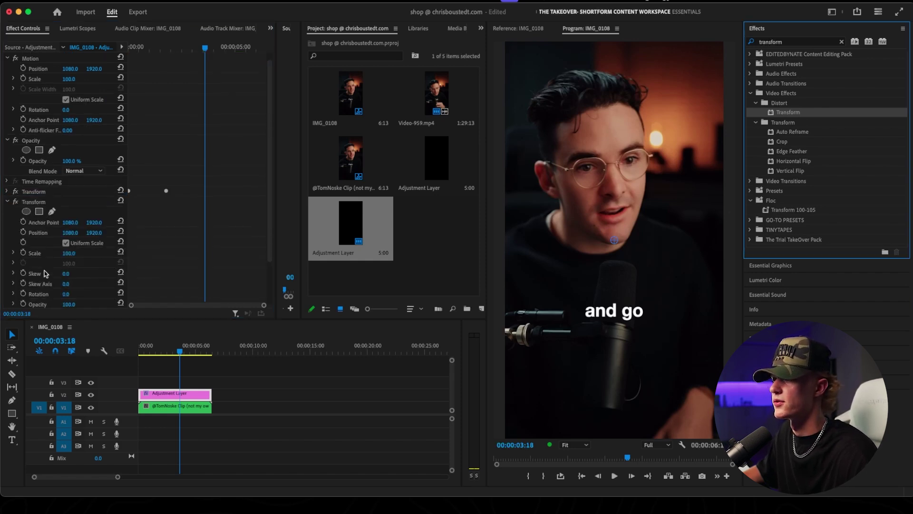
scroll(45, 272, "down", 2)
left_click(67, 261)
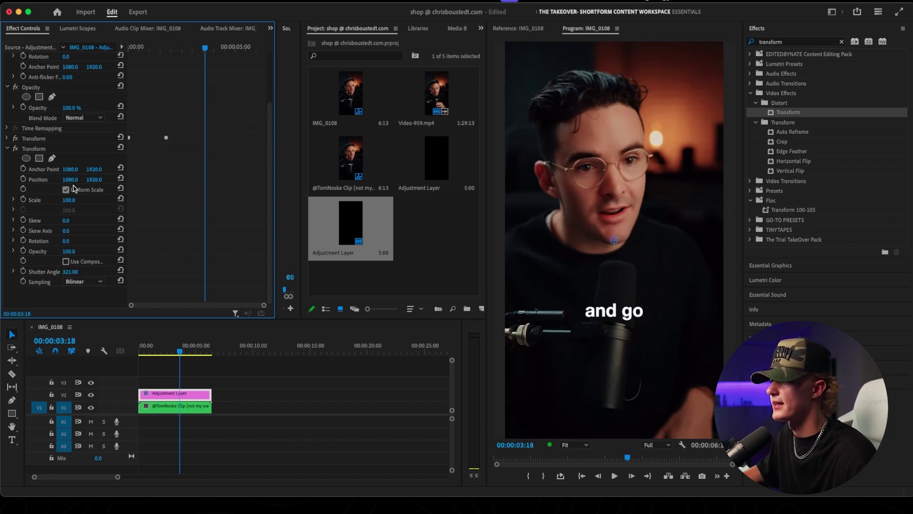
left_click(23, 199)
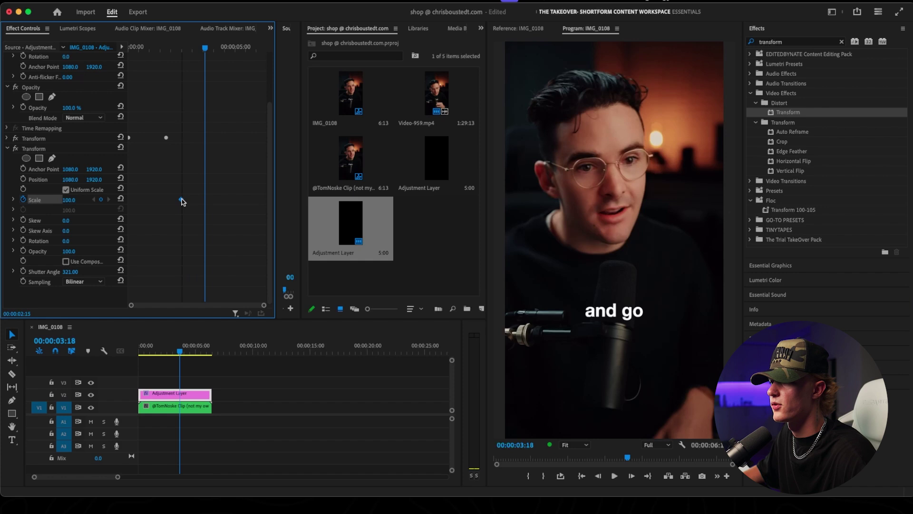
- Set Scale to 83 at 5:03 and preview the zoom-out
left_click_drag(193, 47, 239, 65)
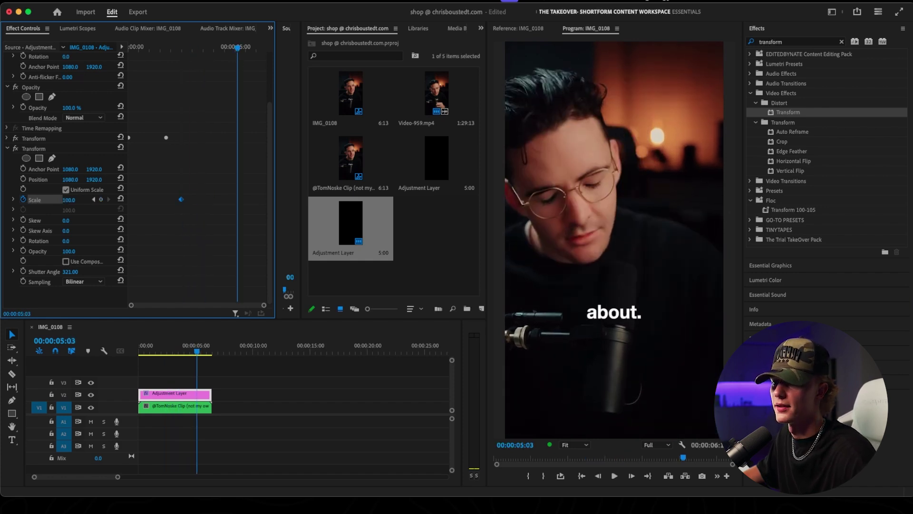
left_click_drag(68, 199, 55, 200)
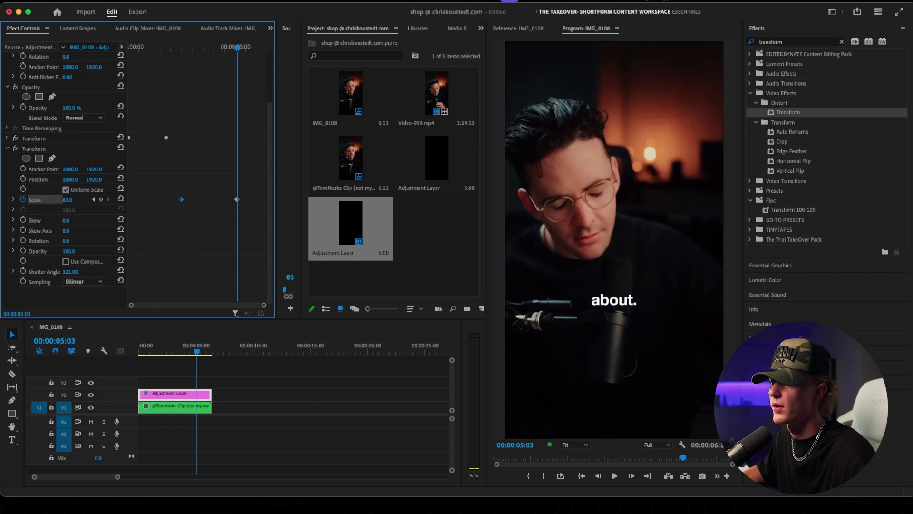
key("space")
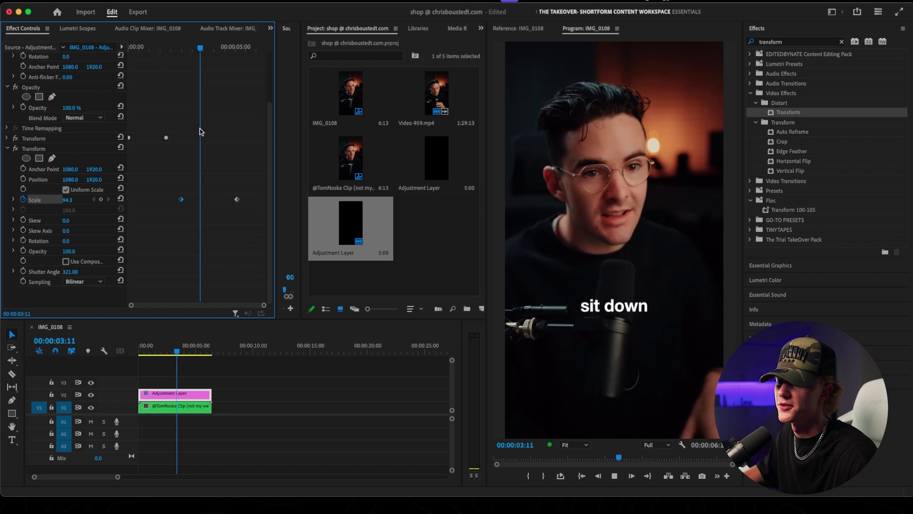
- Make both zoom-out keyframes Bezier, ease their velocity curve, and replay from about 1:12
right_click(237, 199)
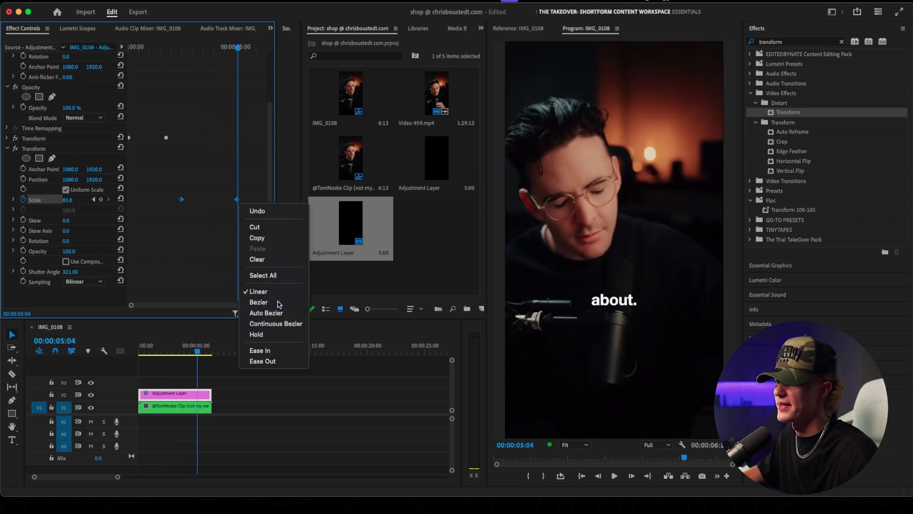
left_click(259, 302)
left_click(13, 199)
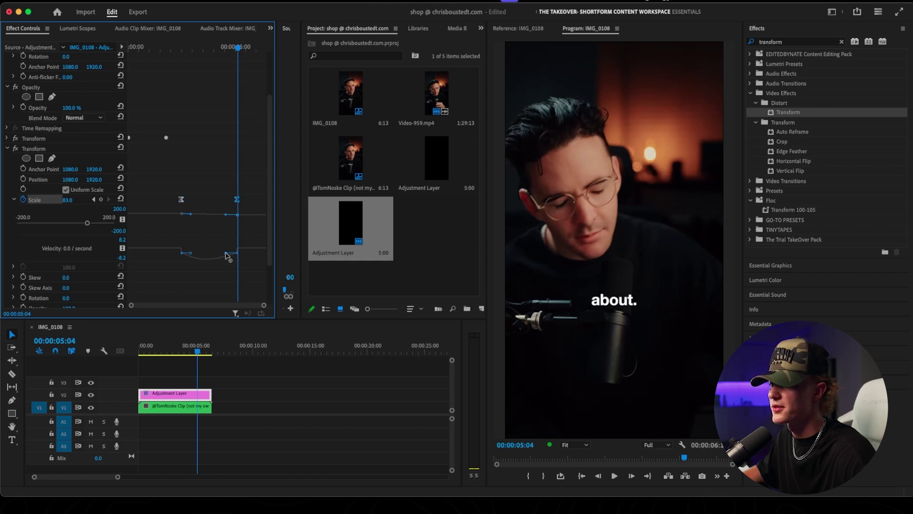
left_click_drag(226, 253, 209, 253)
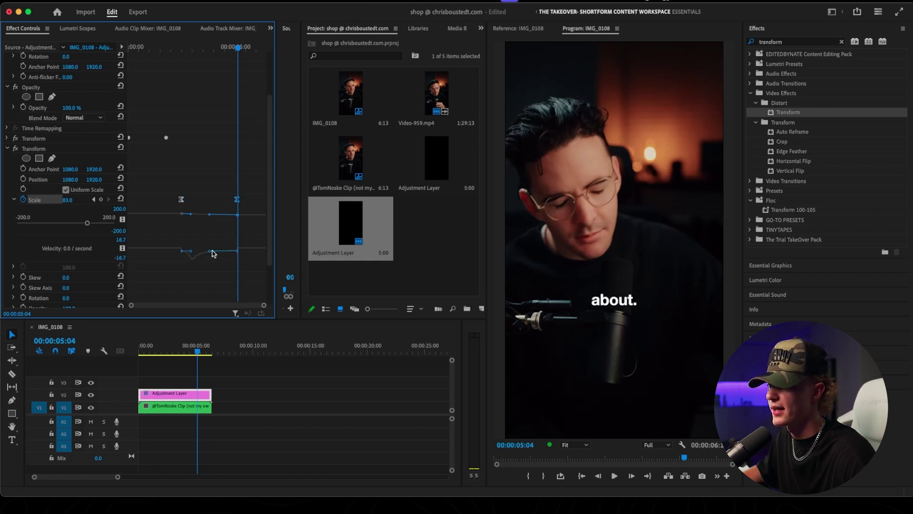
left_click_drag(229, 52, 159, 55)
key("space")
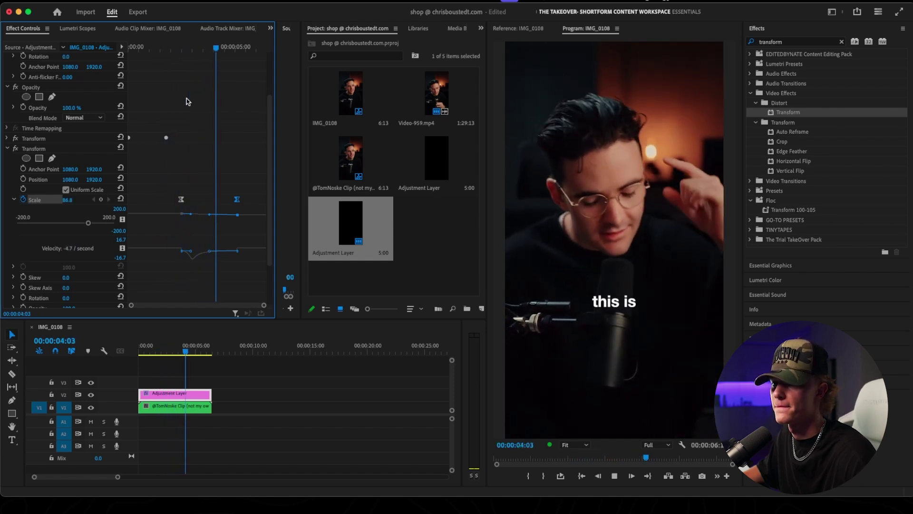
- Drag both zoom-out Scale keyframes later and replay the whole clip from the start
key("space")
left_click_drag(237, 199, 264, 202)
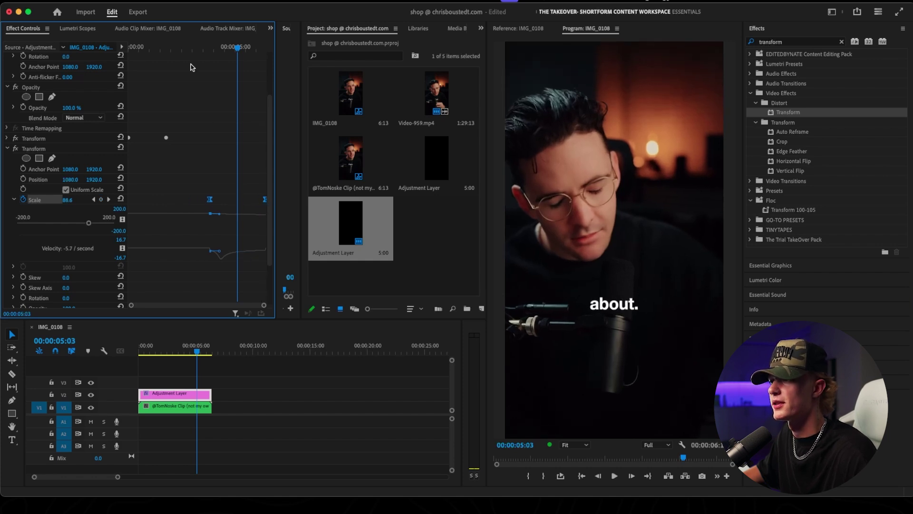
key("Home")
key("space")
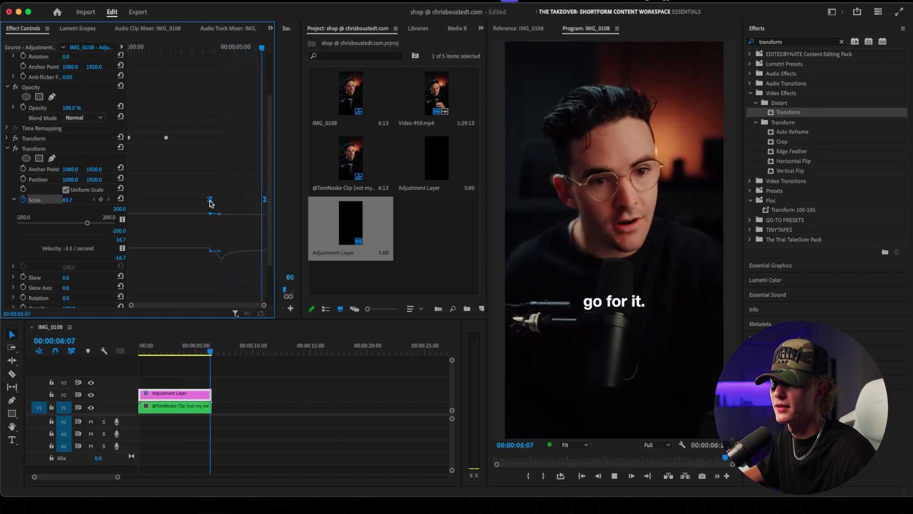
left_click(212, 209)
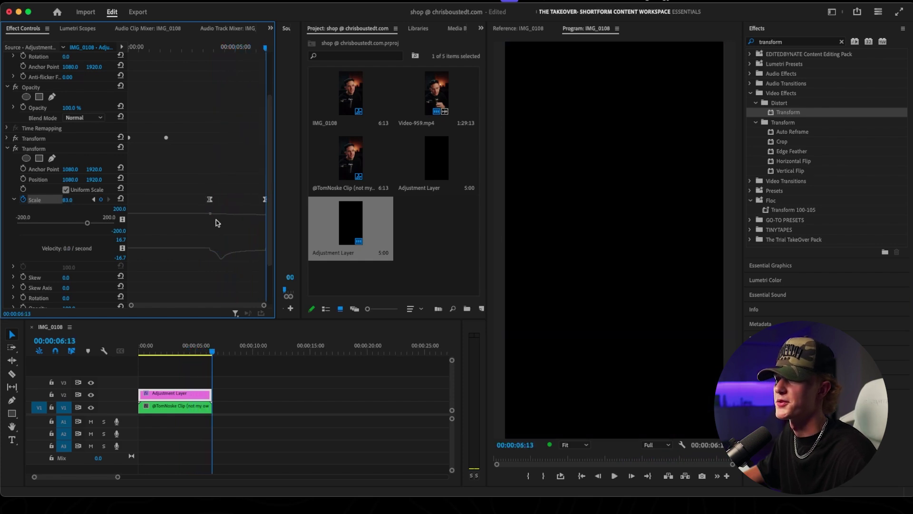